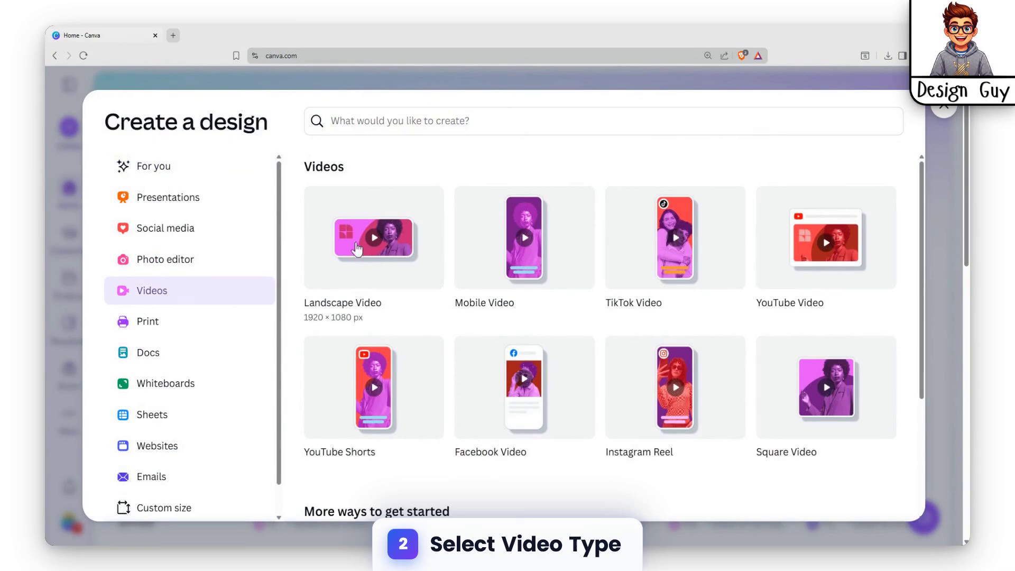
Step: Start a landscape video design and add a heading reading SOCIAL MEDIA
left_click(369, 245)
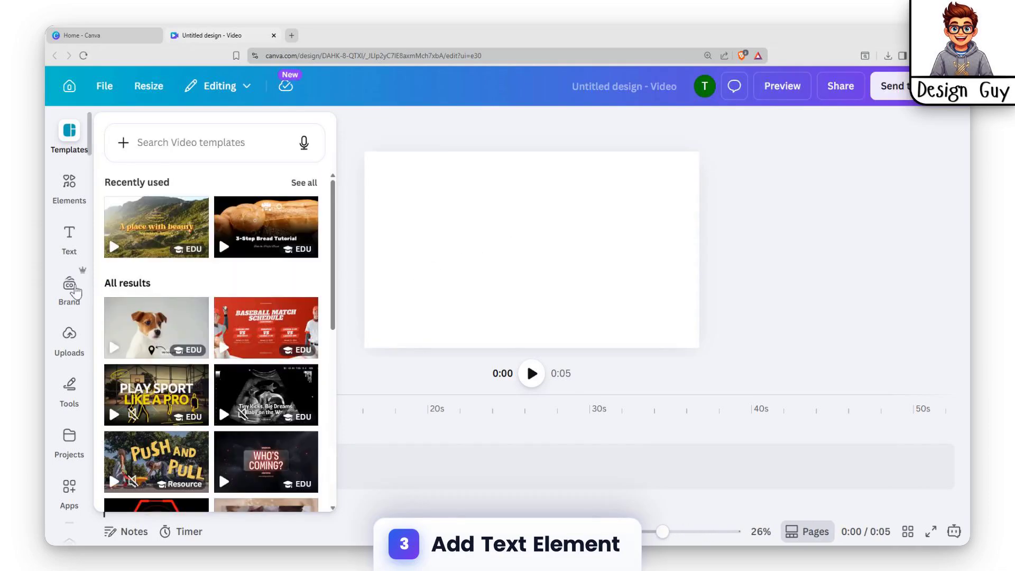
left_click(71, 234)
left_click(180, 308)
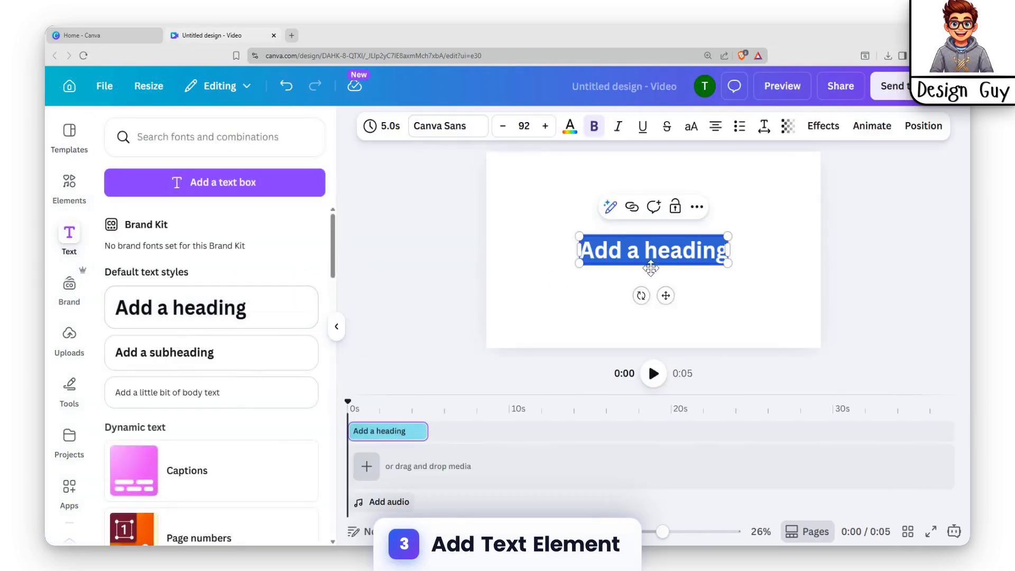
type("SO")
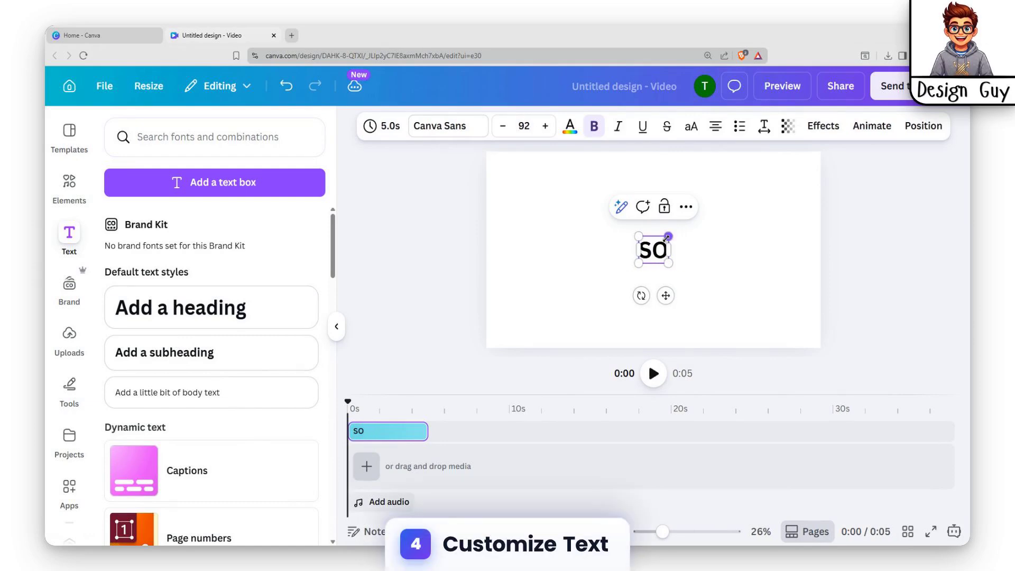
type("CIAL MEDIA")
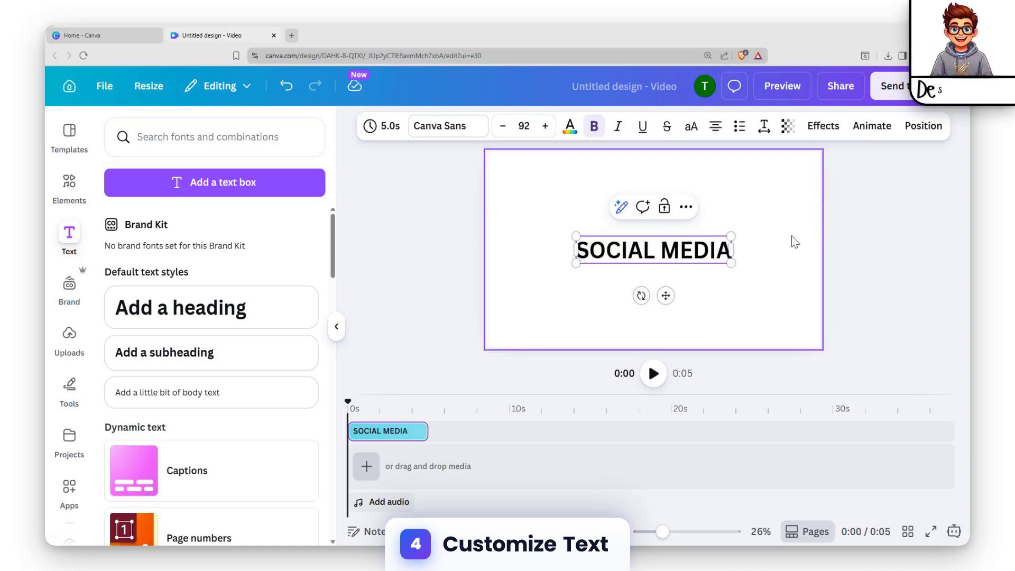
key("Escape")
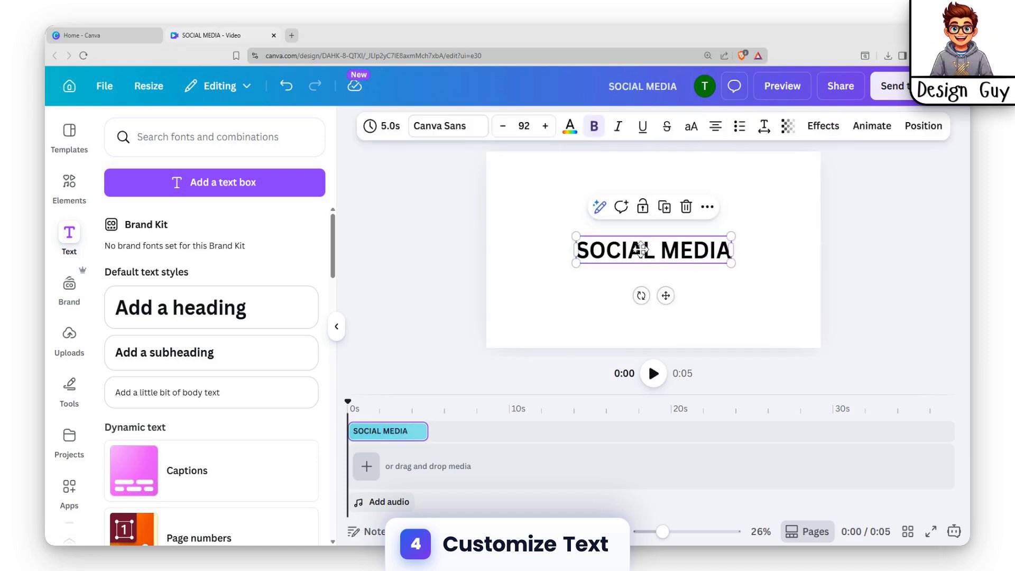
Step: Move the heading to the top of the canvas and set its font to Shrikhand
left_click_drag(641, 249, 603, 194)
left_click(448, 126)
scroll(190, 279, "down", 4)
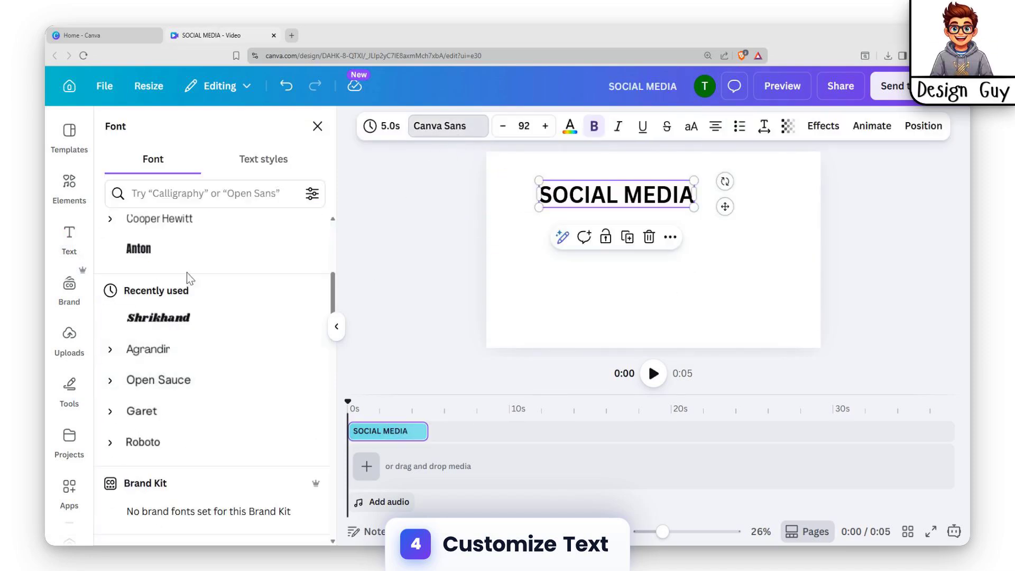
left_click(170, 320)
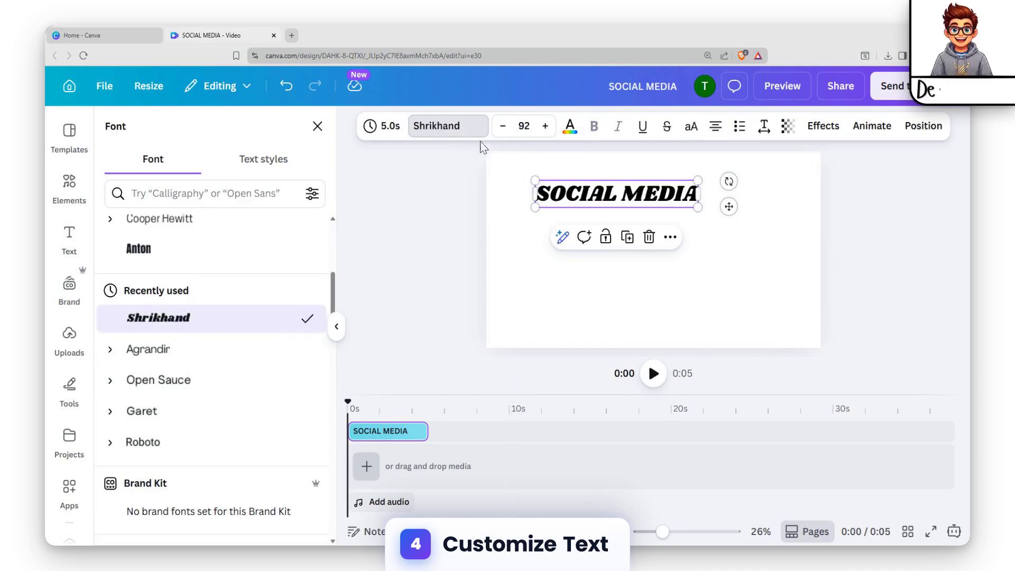
Step: Enlarge the heading to size 151 and give its text an orange-to-purple gradient colour
left_click_drag(696, 207, 653, 193)
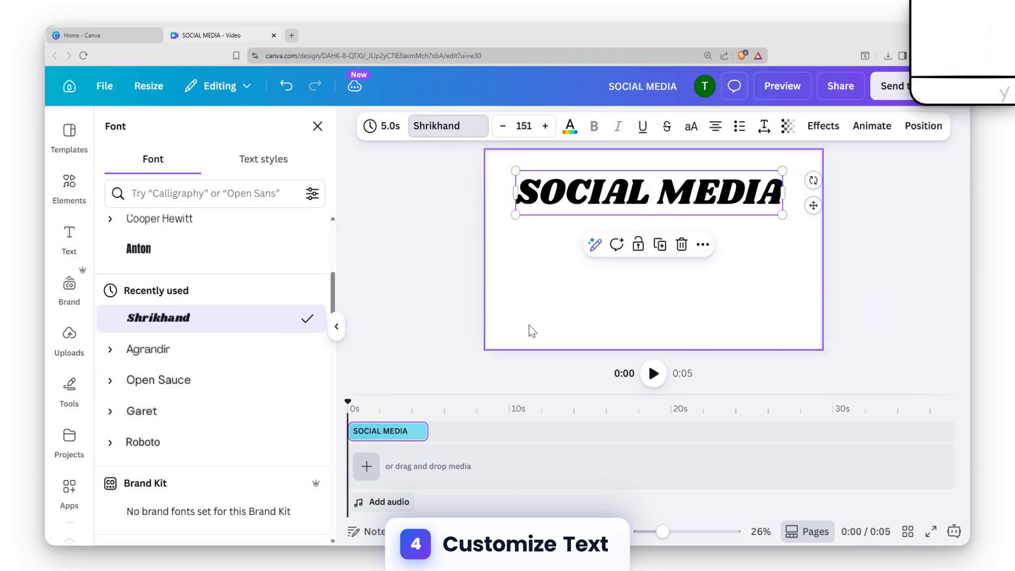
left_click(570, 127)
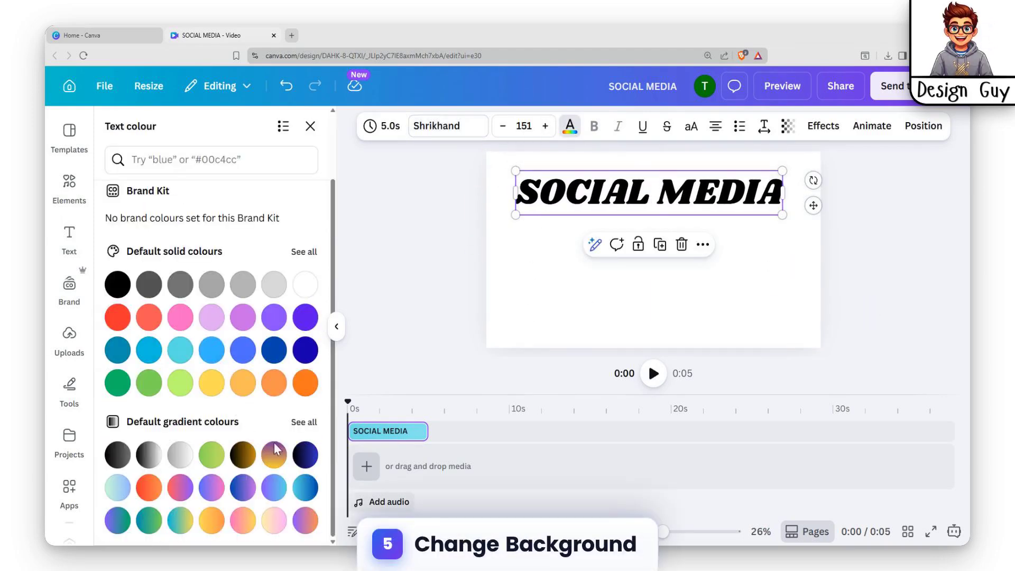
left_click(274, 454)
left_click(787, 301)
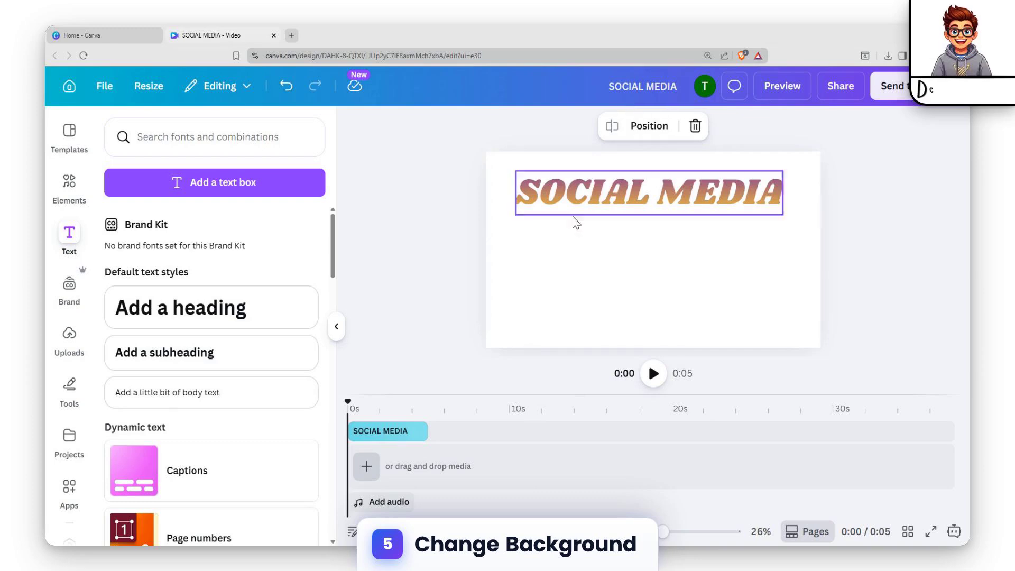
Step: Add a blank background clip and fill it with a blue-to-yellow gradient
left_click(366, 467)
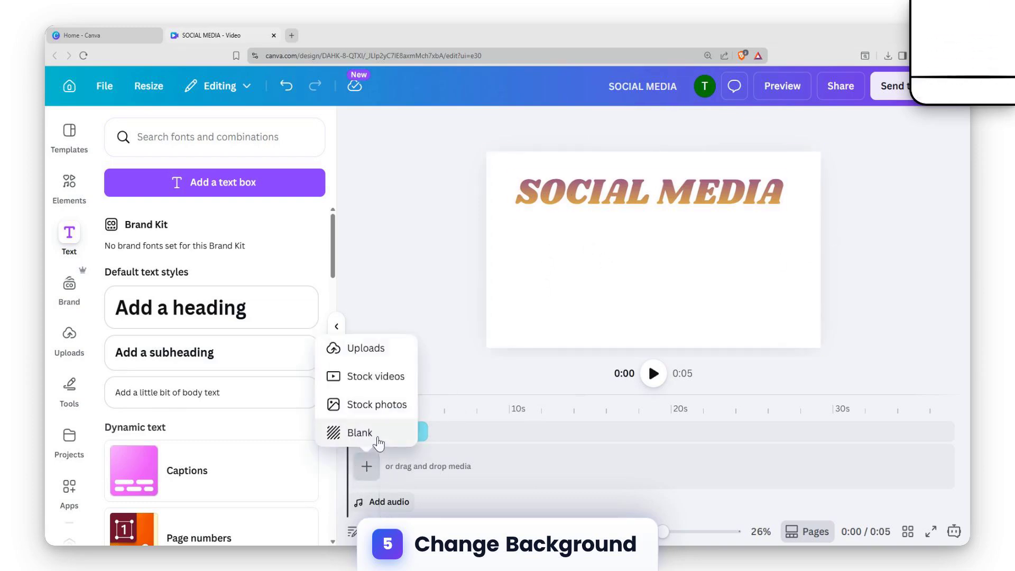
left_click(360, 433)
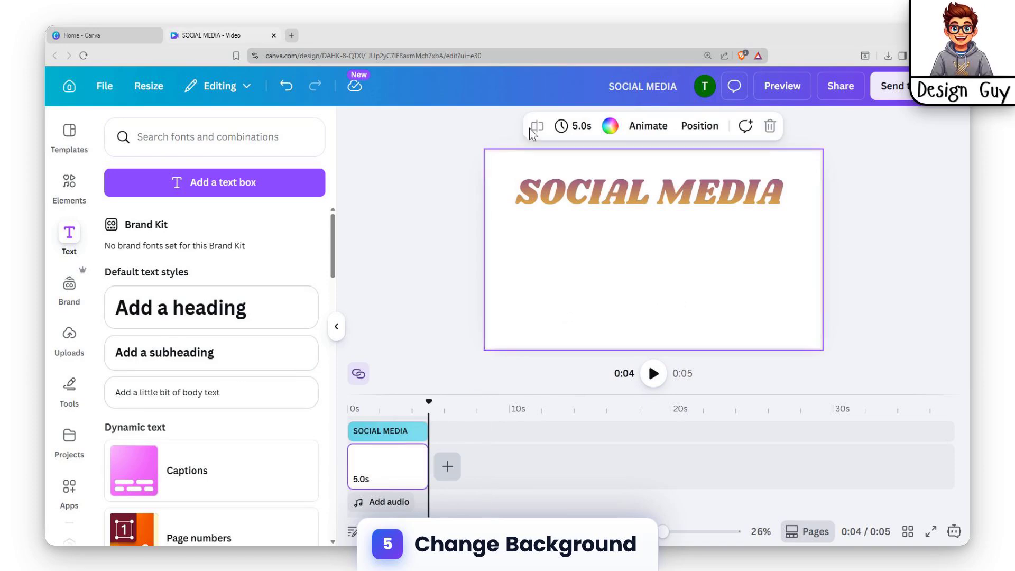
left_click(611, 127)
scroll(196, 414, "down", 3)
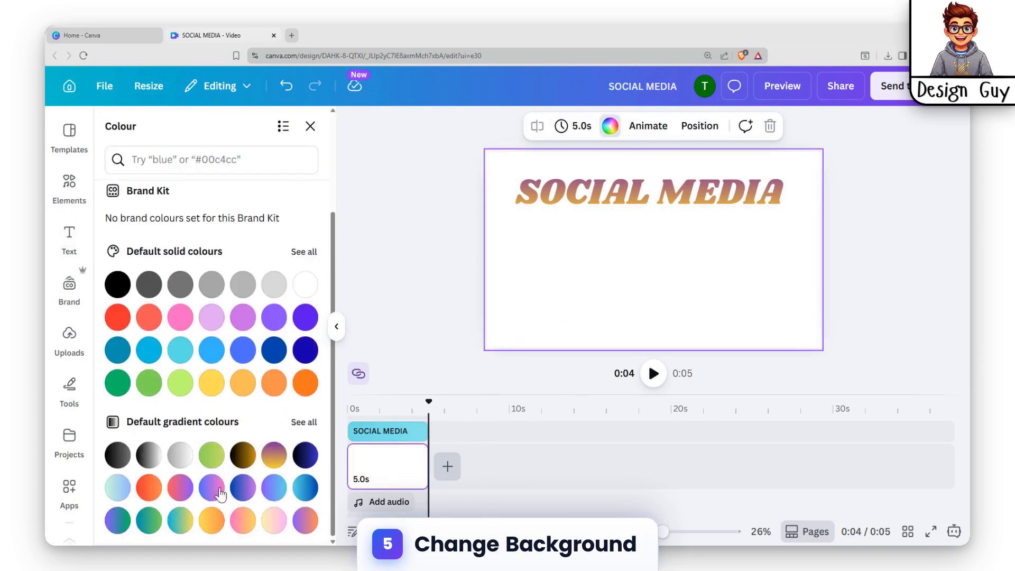
left_click(182, 522)
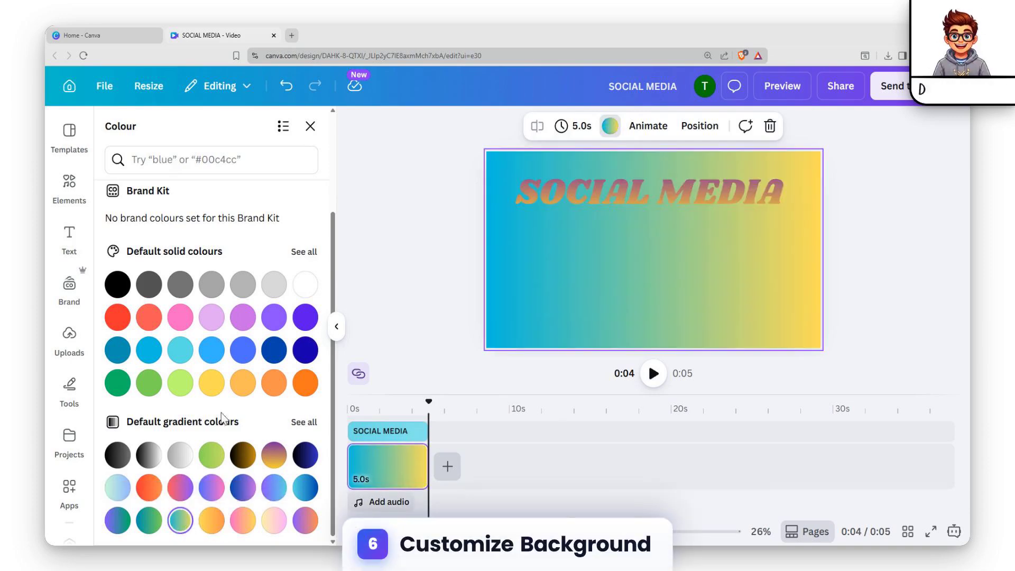
Step: Change the background gradient style to a vertical top-to-bottom blend
scroll(174, 263, "up", 3)
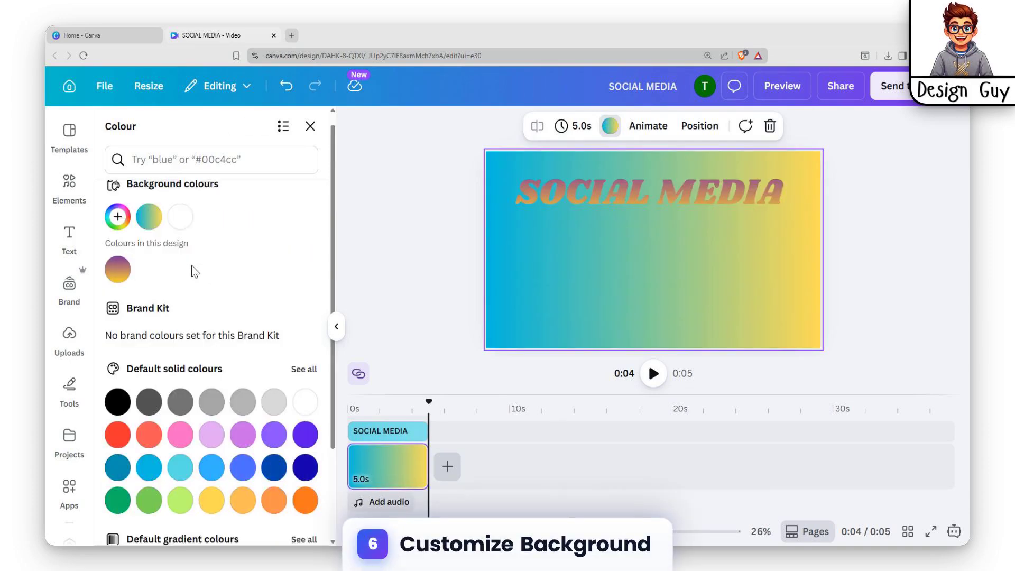
left_click(148, 230)
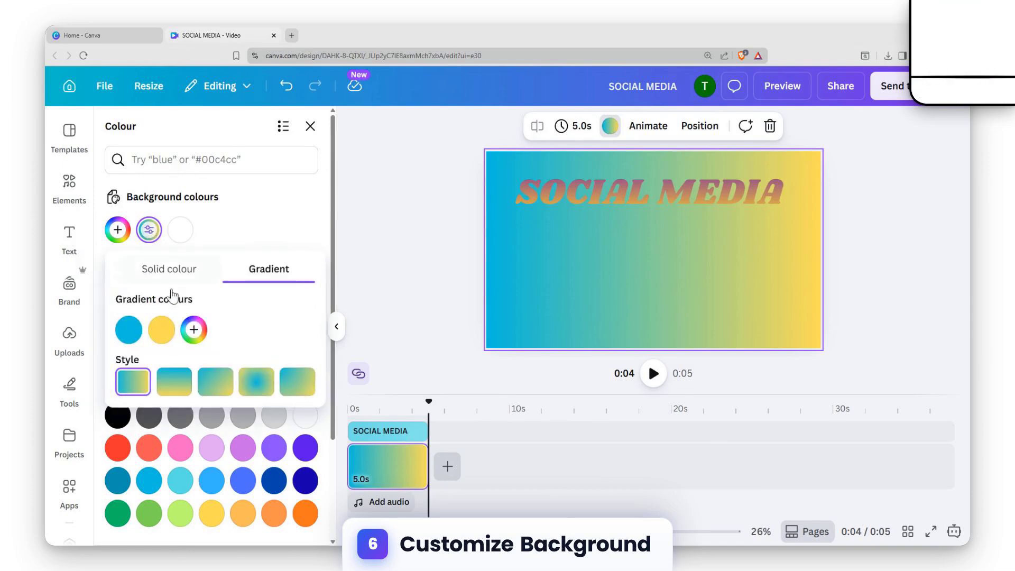
left_click(256, 387)
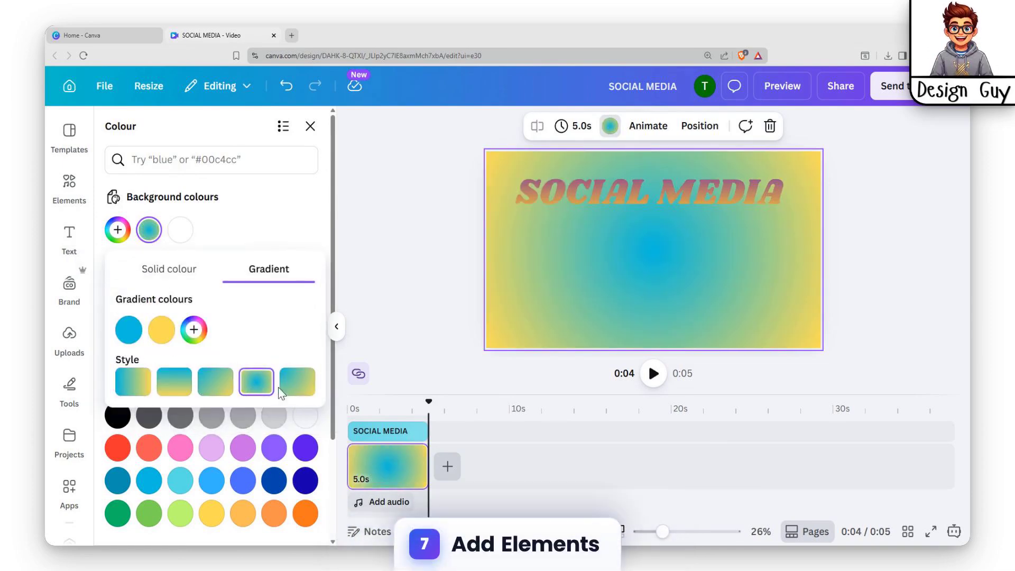
left_click(191, 380)
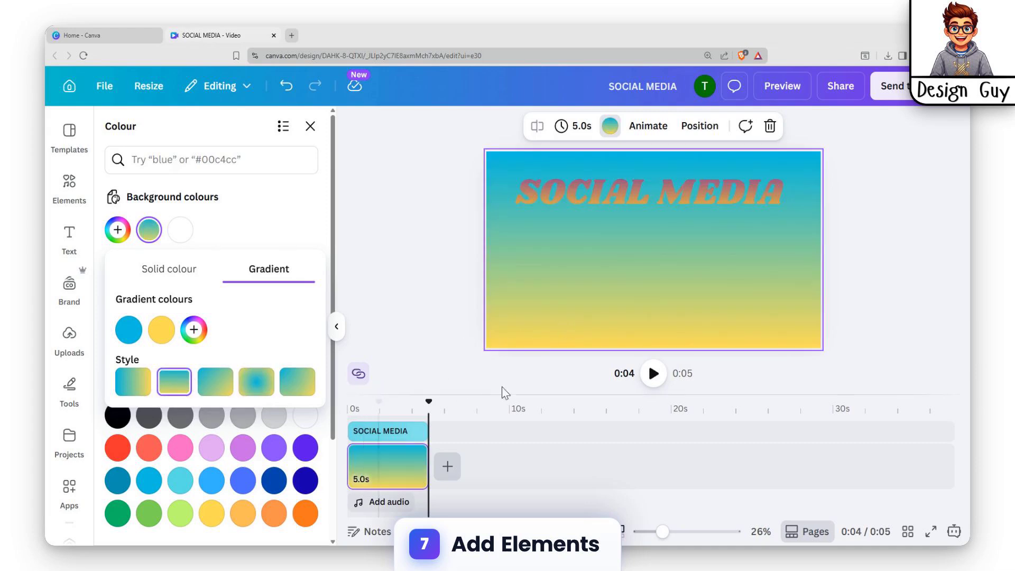
Step: Add a Telegram icon element, place it in the lower left and shrink it
left_click(70, 188)
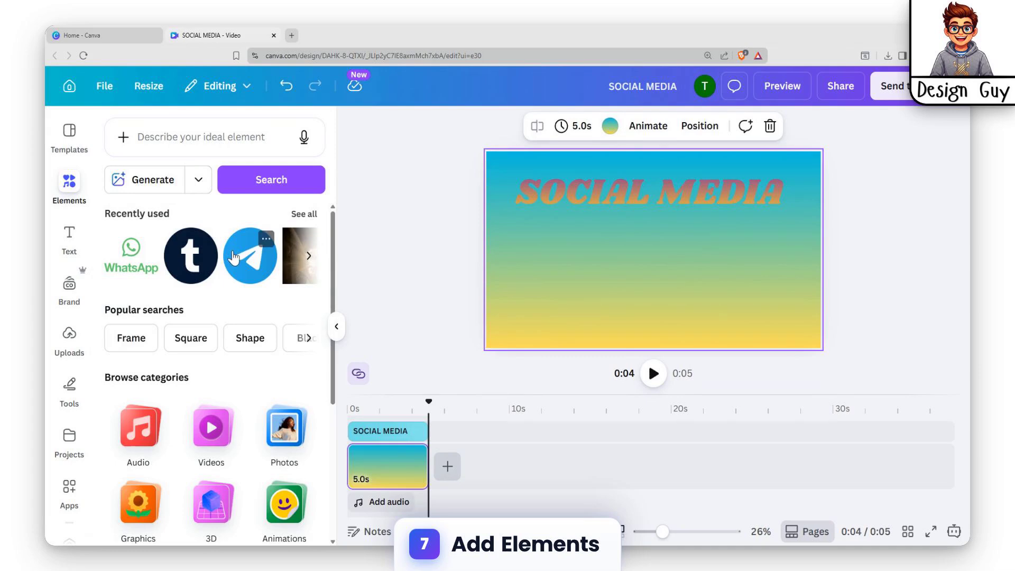
left_click(233, 258)
left_click_drag(667, 253, 566, 285)
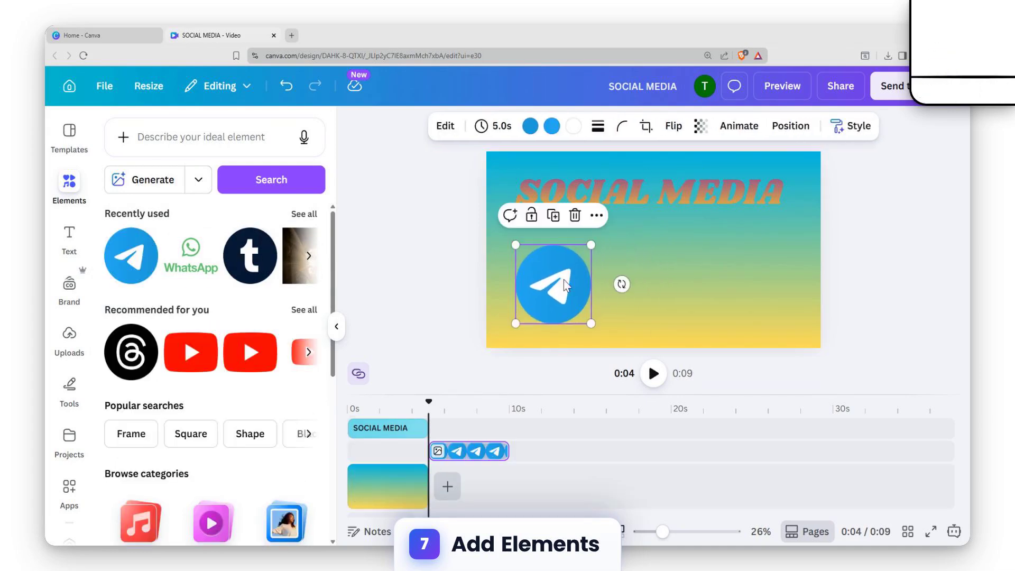
left_click_drag(591, 245, 569, 268)
Step: Add a Tumblr icon beside the Telegram icon and resize it to match
left_click(227, 254)
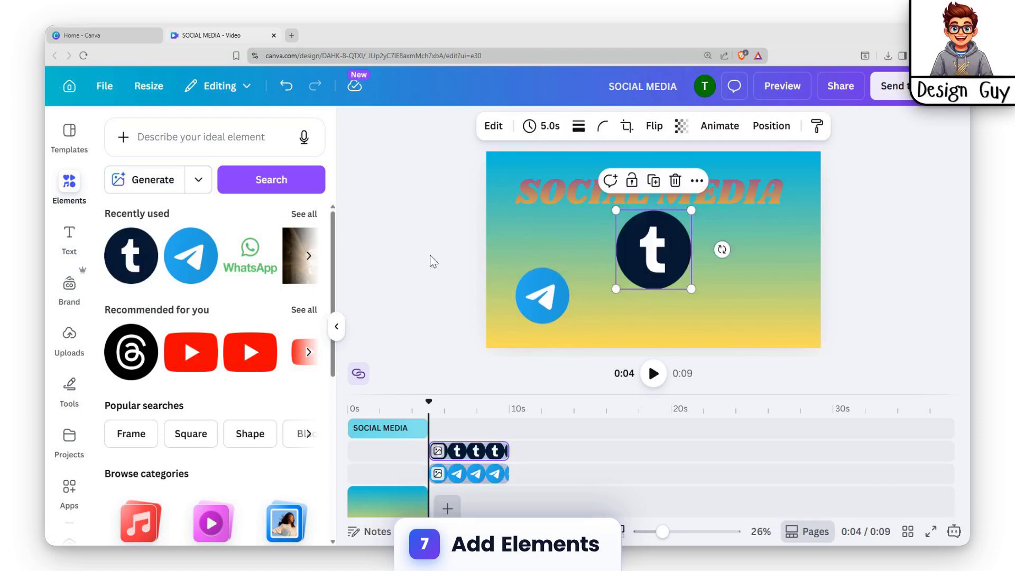
left_click_drag(666, 253, 636, 287)
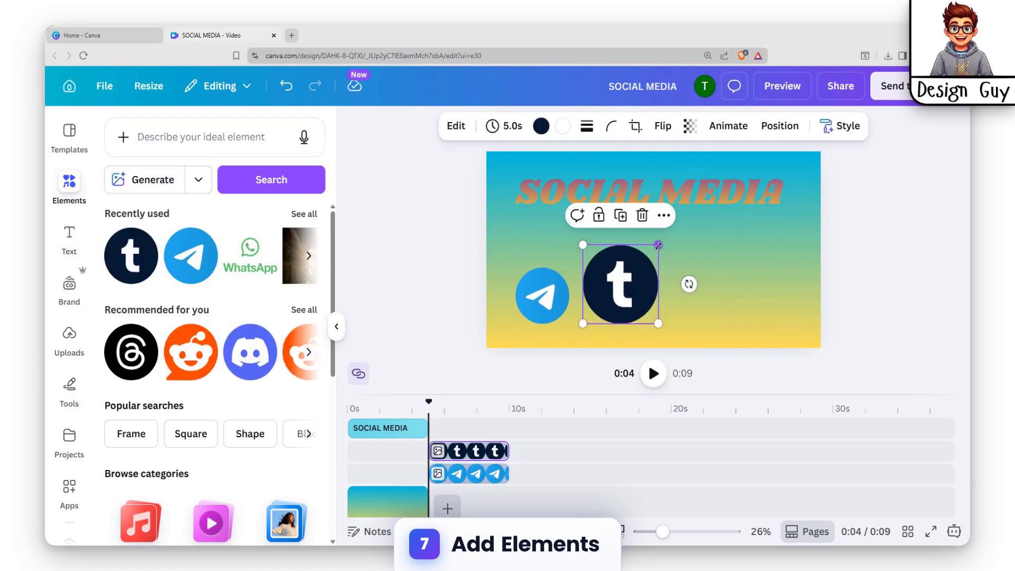
left_click_drag(658, 245, 674, 270)
Step: Add a Discord icon next to the Tumblr icon and resize it to match
left_click(250, 352)
left_click_drag(726, 245, 703, 267)
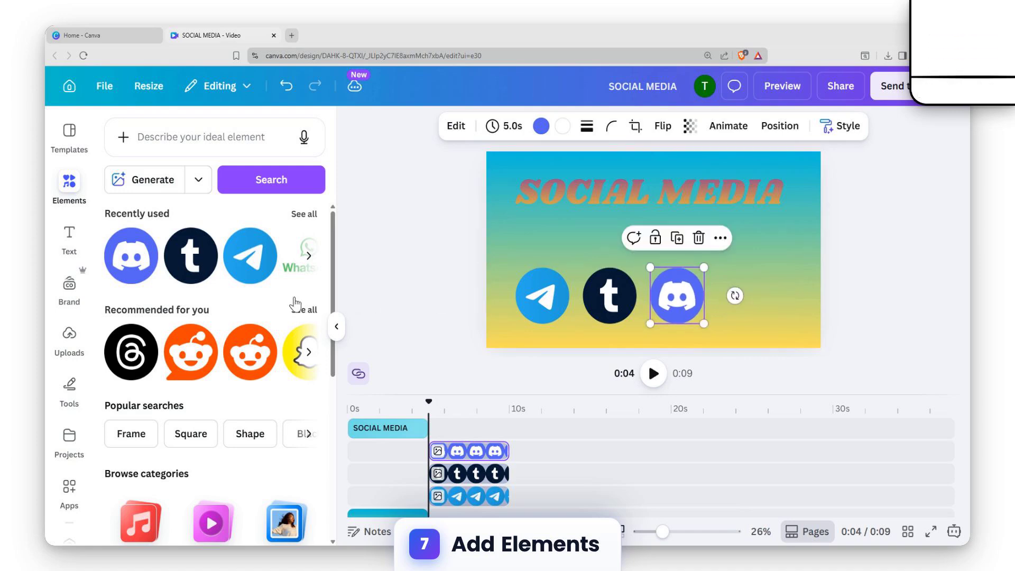
Step: Add a Pinterest icon to the right of the Discord icon at matching size
left_click(307, 350)
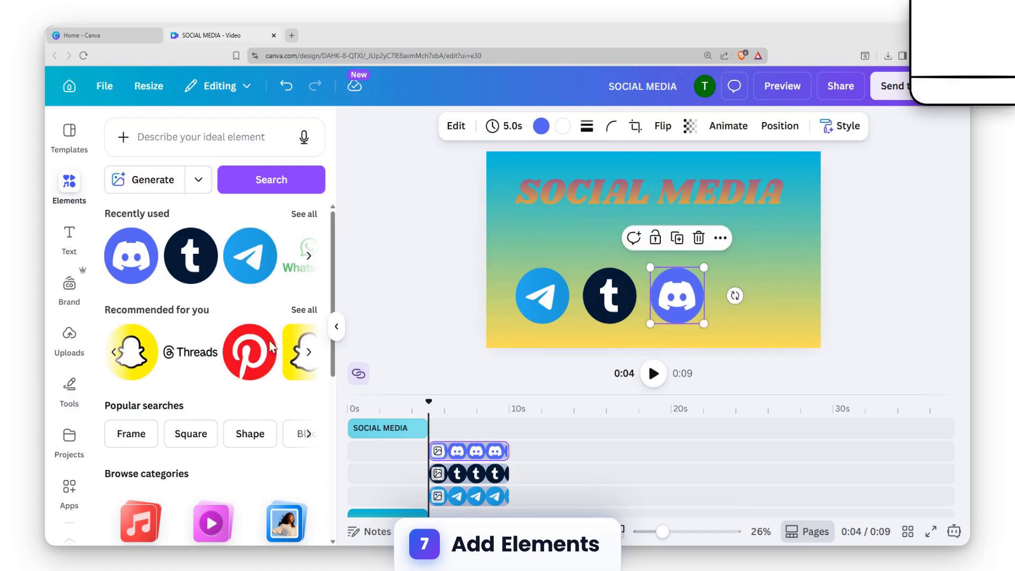
left_click(240, 354)
left_click_drag(657, 236, 745, 279)
left_click_drag(781, 244, 770, 267)
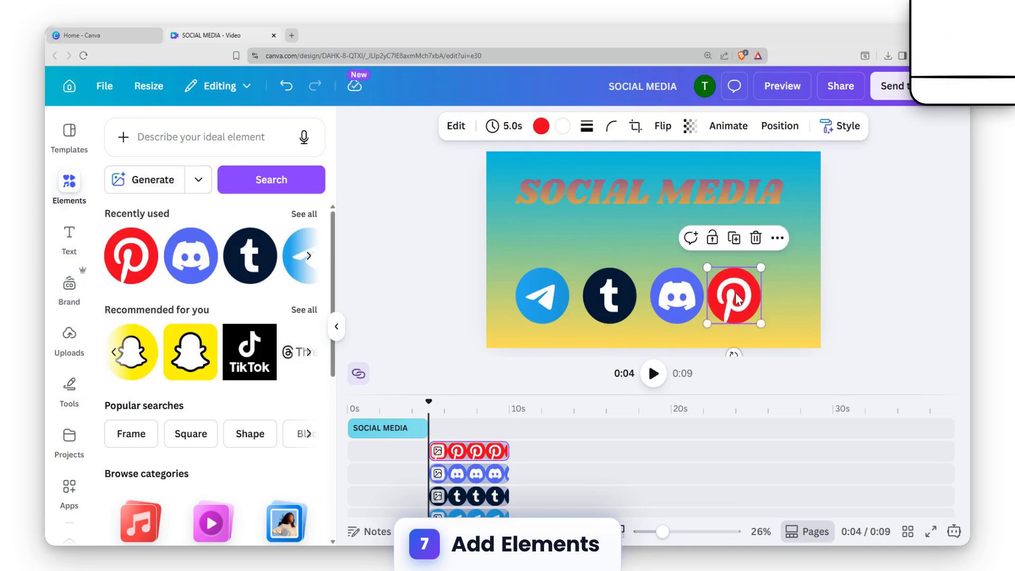
left_click(252, 361)
left_click_drag(663, 211, 609, 259)
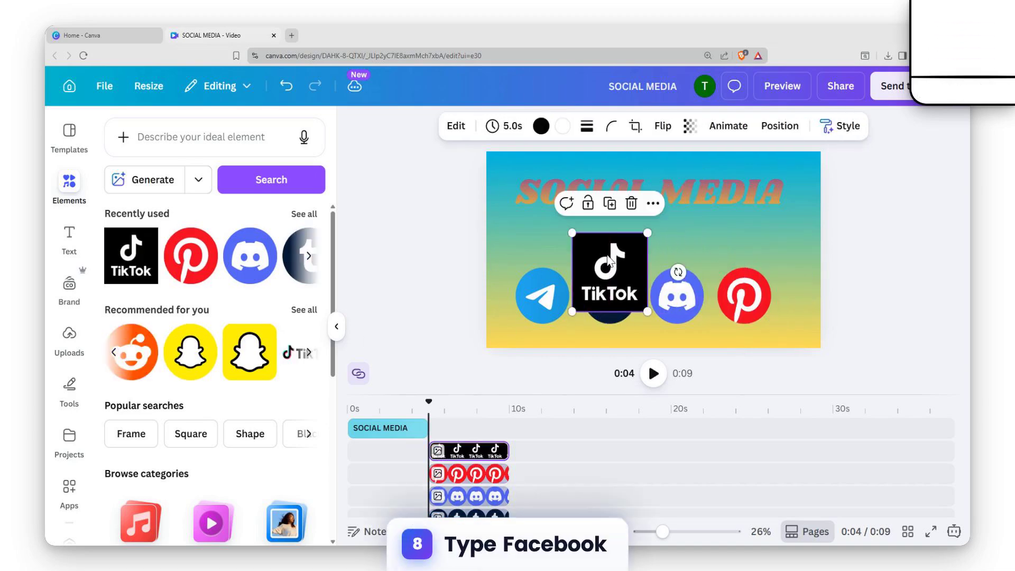
key("Delete")
left_click(309, 353)
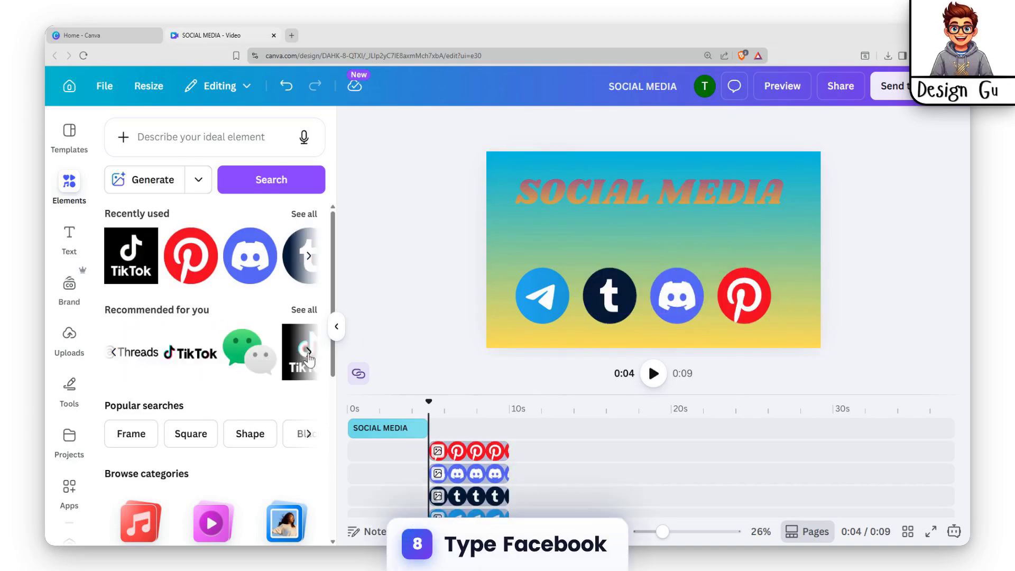
left_click(309, 353)
left_click(309, 353)
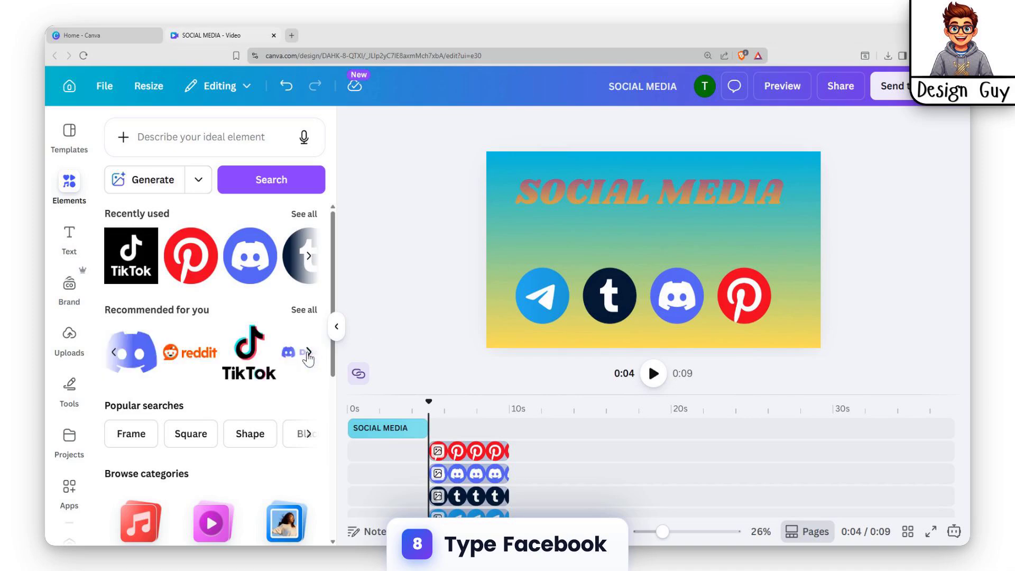
left_click(308, 353)
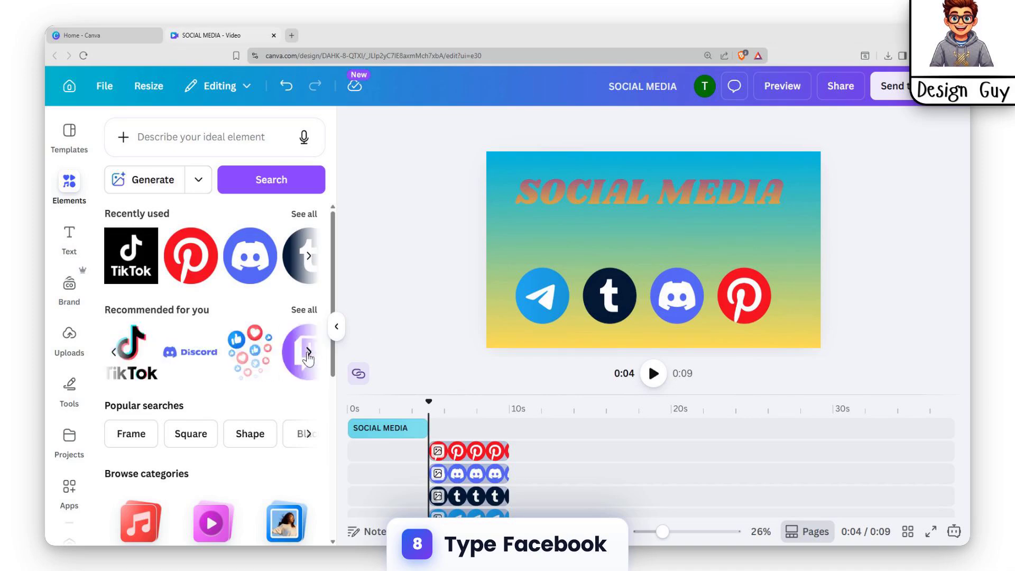
Step: Search elements for facebook and add the Facebook logo at the row's right end, sized like the others
left_click(177, 138)
type("faceb")
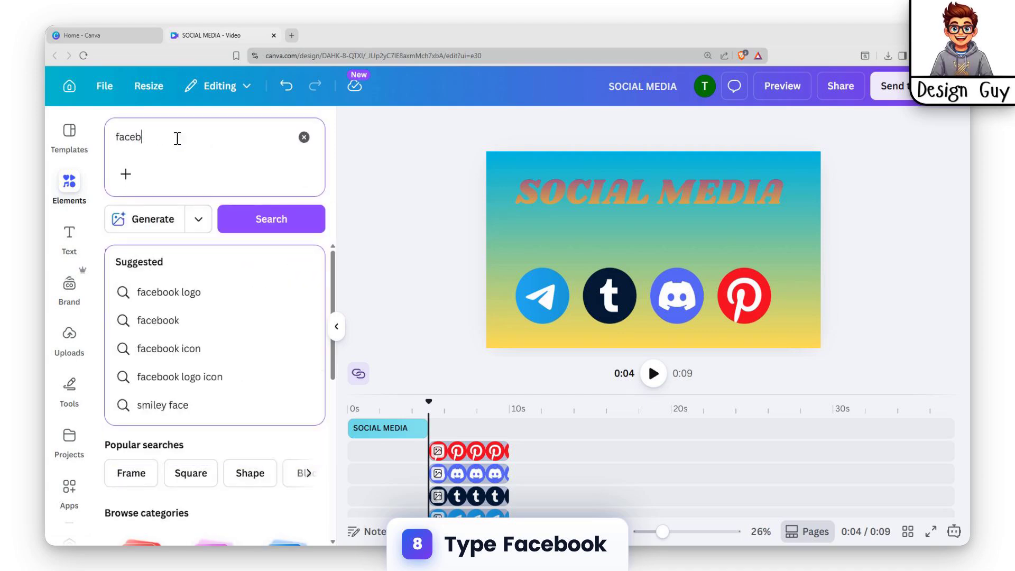
type("ook")
key("Return")
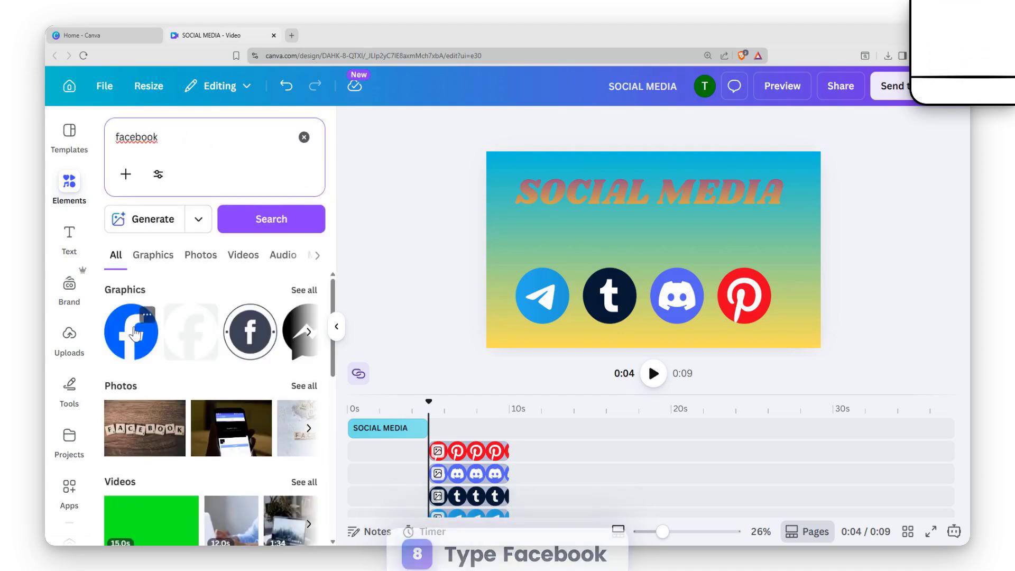
left_click(131, 332)
left_click_drag(618, 225, 751, 258)
left_click_drag(781, 288, 754, 267)
left_click_drag(811, 328, 807, 324)
Step: Rearrange the icons horizontally, shifting Telegram left and Pinterest towards the far right
left_click(566, 304)
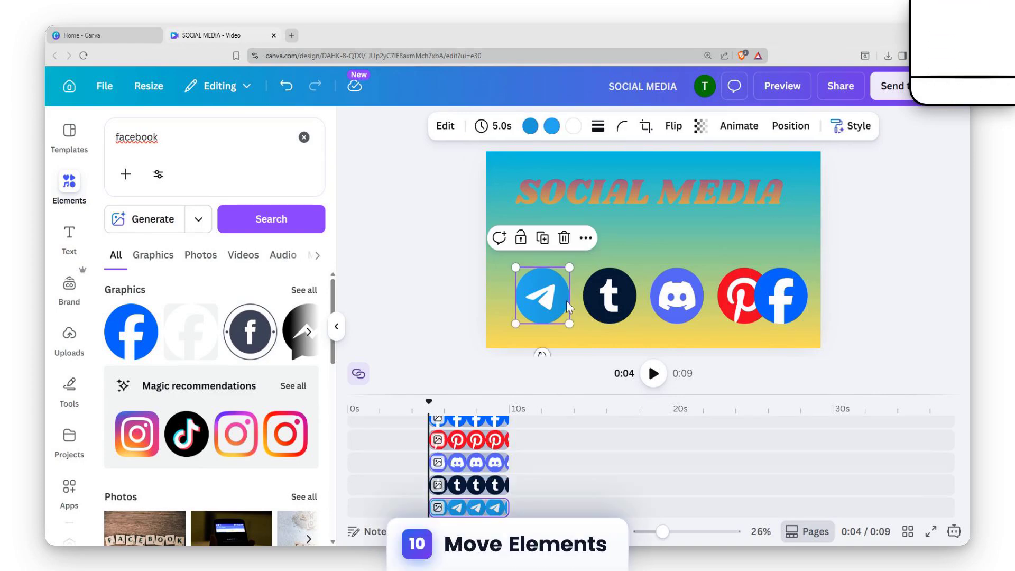
left_click_drag(555, 294, 539, 296)
left_click_drag(608, 296, 607, 290)
left_click(669, 288)
left_click_drag(669, 288, 670, 291)
left_click(732, 287)
left_click_drag(732, 287, 803, 293)
left_click_drag(599, 289, 589, 290)
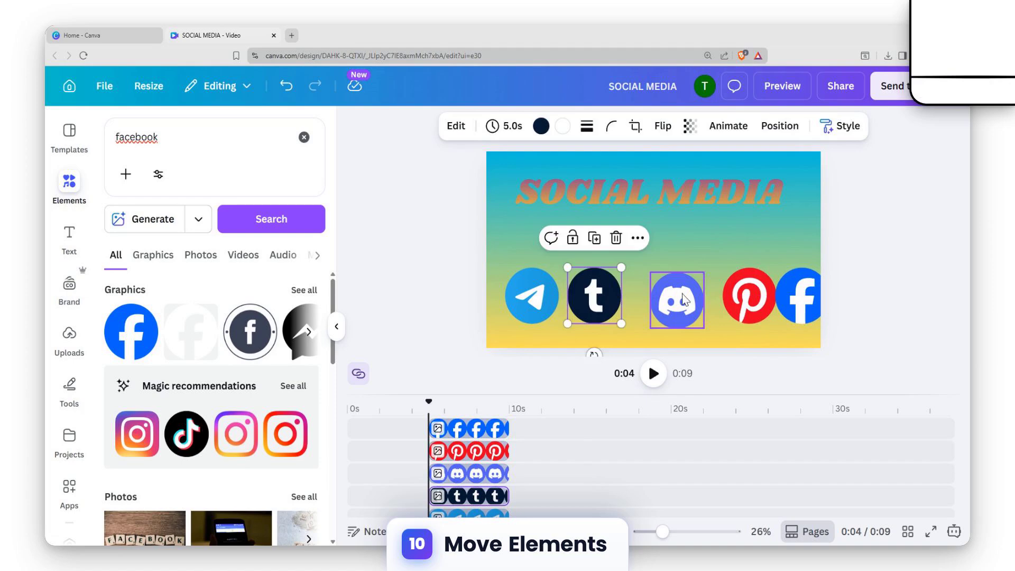
Step: Slide the Discord, Pinterest and Facebook icons left to space all five icons evenly
left_click_drag(687, 300, 667, 299)
left_click_drag(743, 296, 712, 296)
left_click_drag(793, 297, 769, 296)
left_click(488, 274)
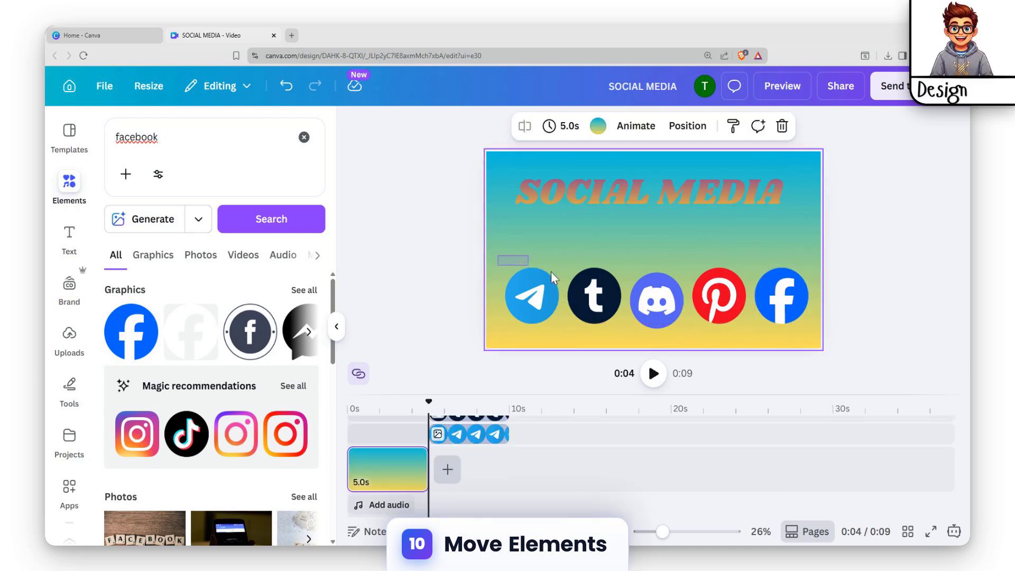
Step: Nudge the icons so all five sit level in one evenly spaced row
left_click_drag(551, 272, 805, 332)
left_click(649, 317)
left_click_drag(649, 316, 654, 309)
left_click(719, 296)
left_click_drag(719, 296, 719, 299)
left_click_drag(789, 301, 791, 302)
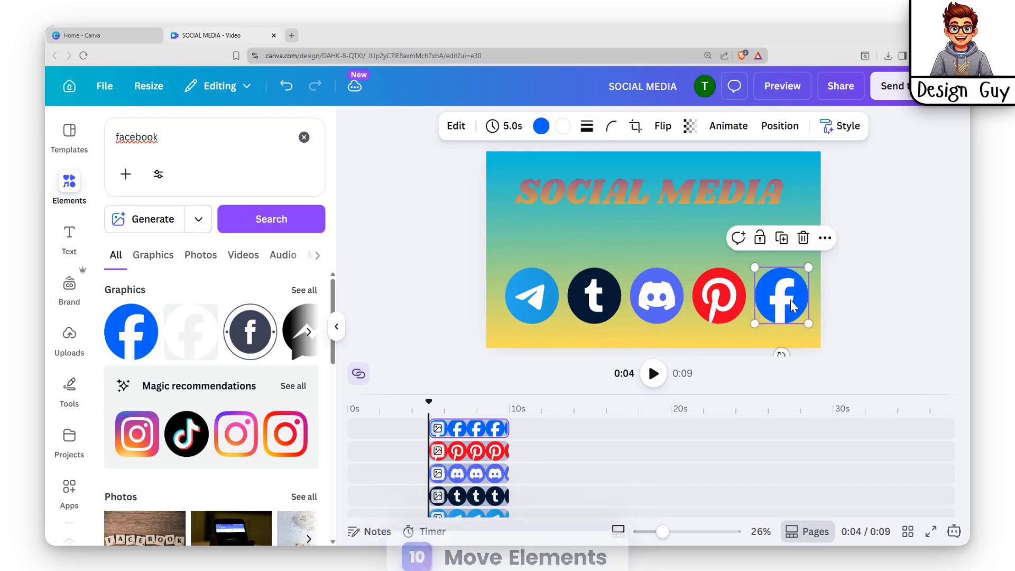
Step: Select all five icons together and move the row upward on the canvas
left_click(736, 332)
left_click_drag(512, 250, 807, 336)
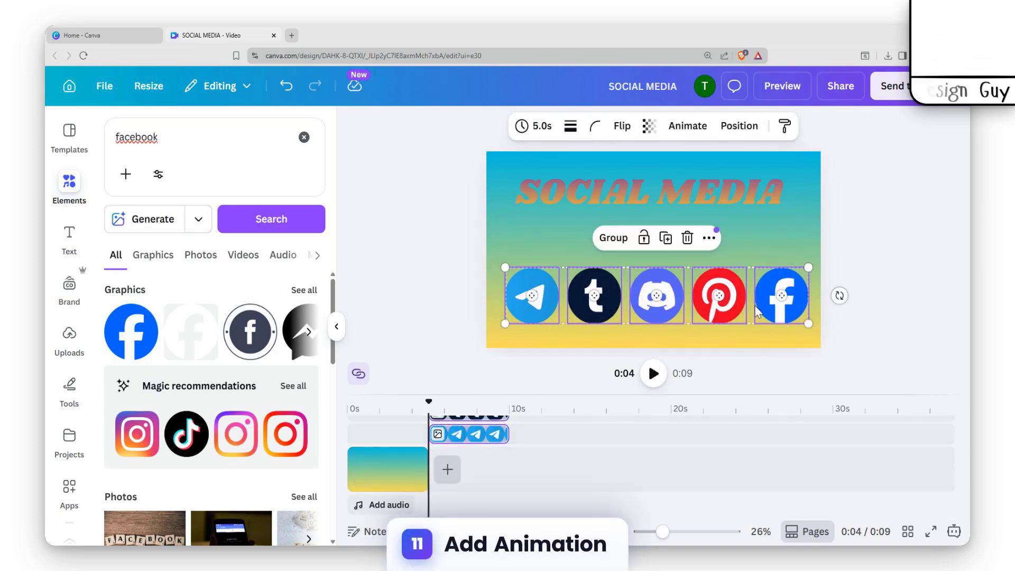
left_click_drag(666, 311, 662, 282)
left_click(690, 332)
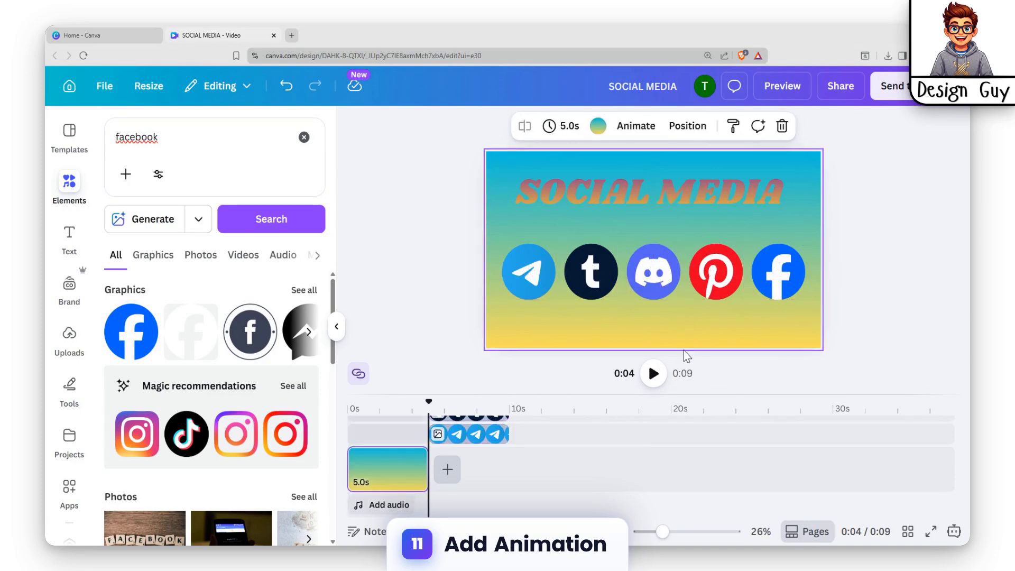
Step: Select all five social media icons and apply the Scrapbook animation to them
left_click(557, 279)
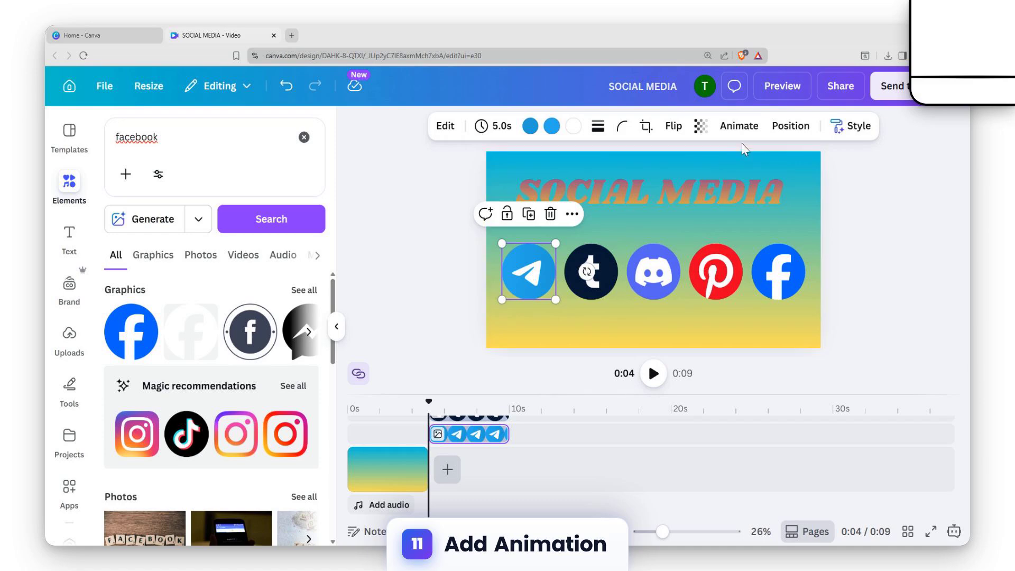
left_click(577, 281, "shift")
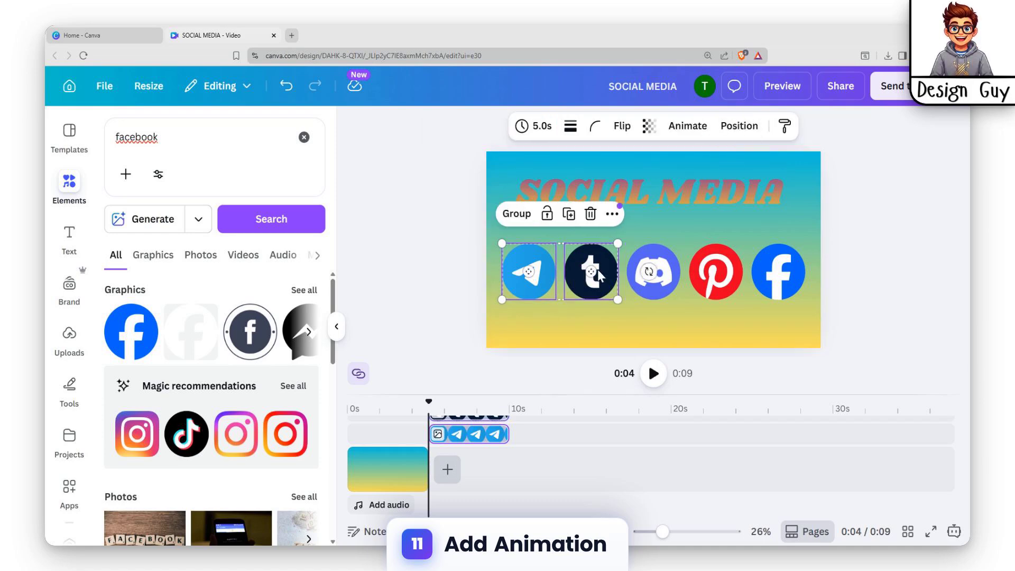
left_click(662, 270, "shift")
left_click(713, 270, "shift")
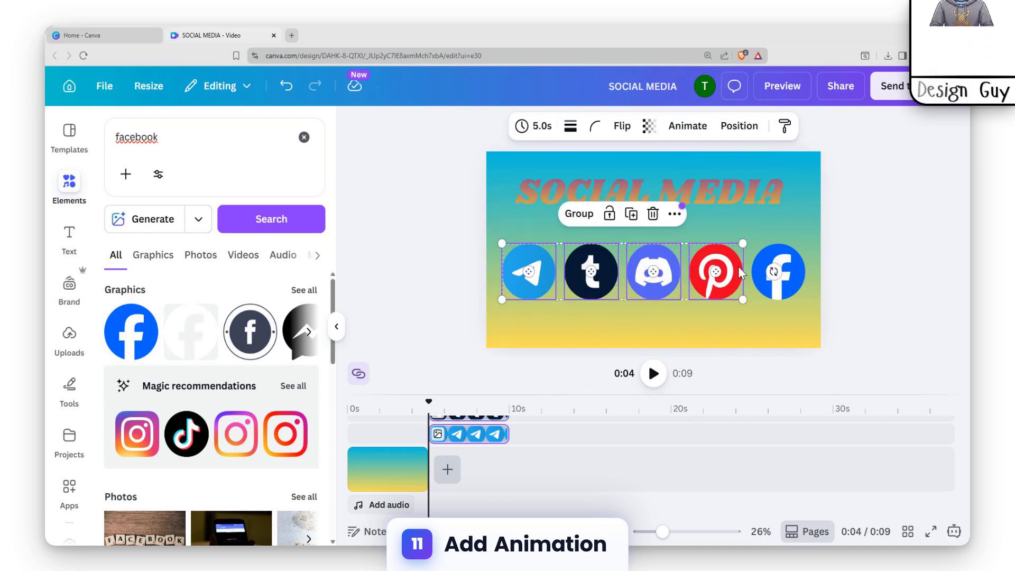
left_click(773, 272, "shift")
left_click(687, 126)
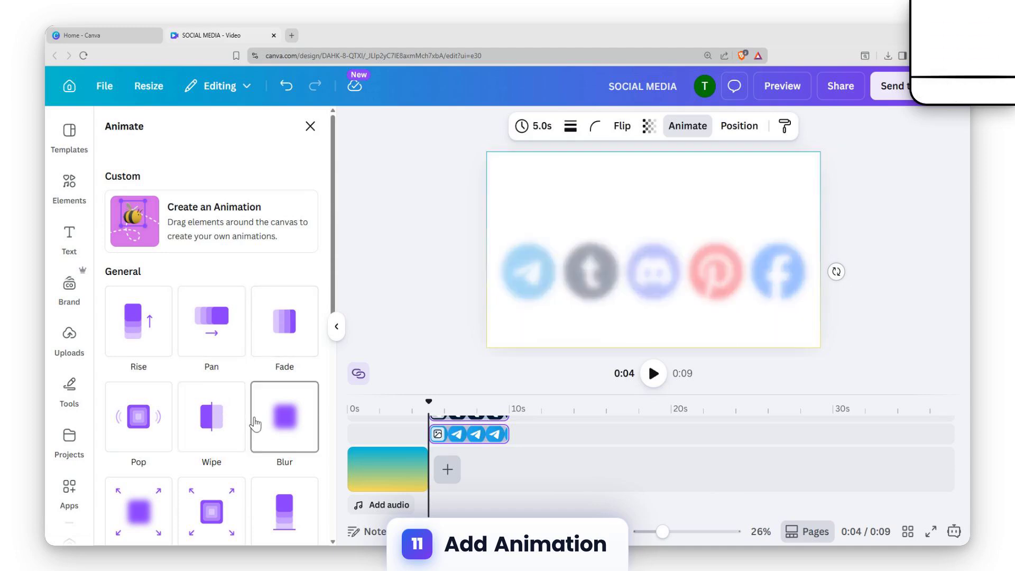
scroll(249, 402, "down", 5)
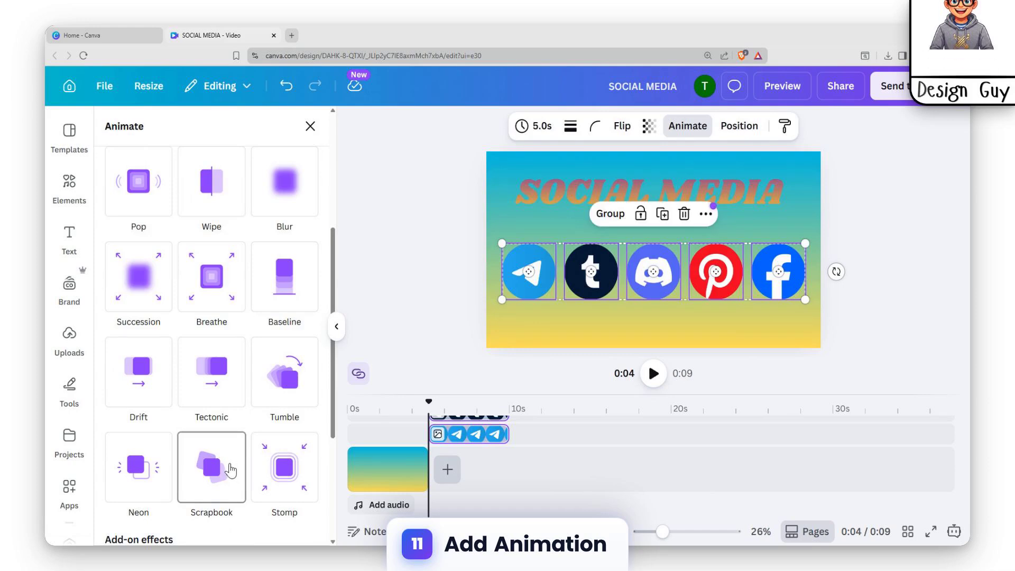
left_click(228, 470)
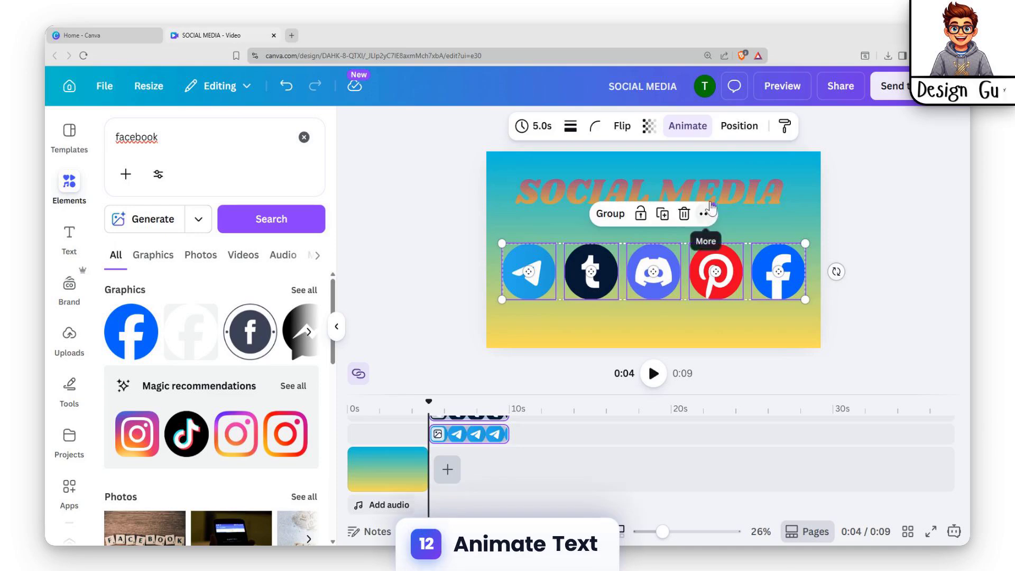
Step: Select the SOCIAL MEDIA title and apply the Typewriter text animation to it
left_click(696, 202)
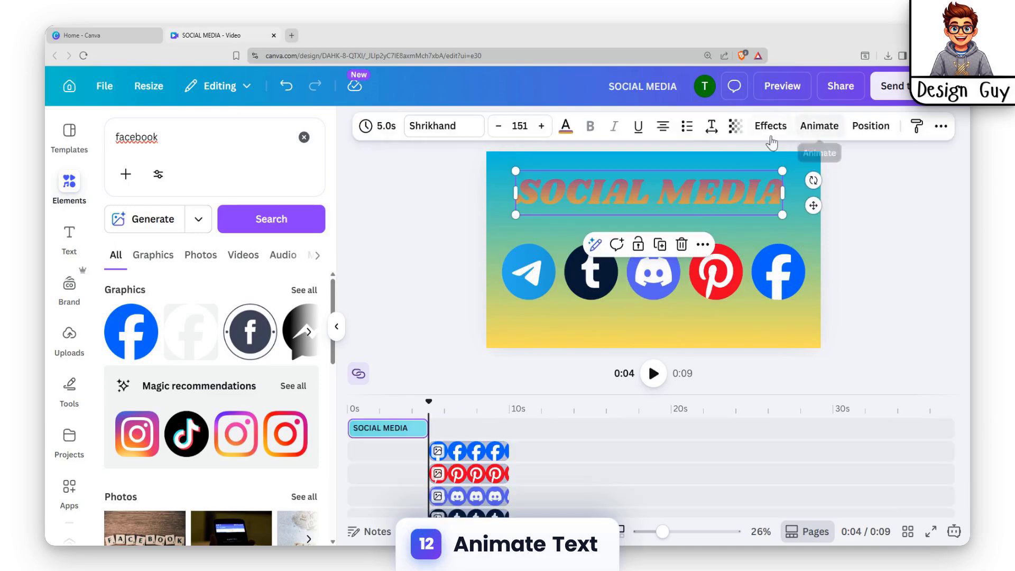
left_click(819, 126)
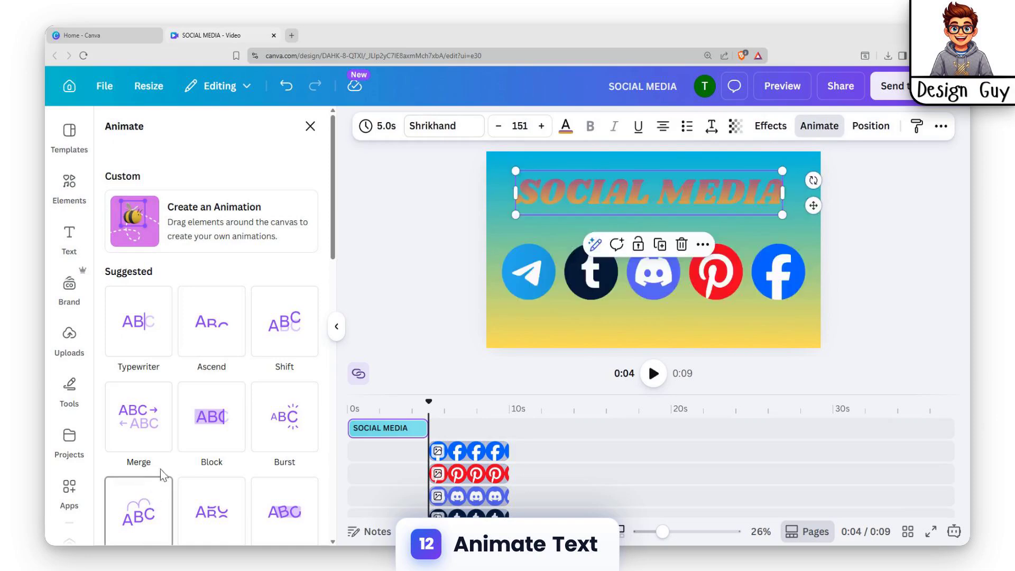
left_click(160, 359)
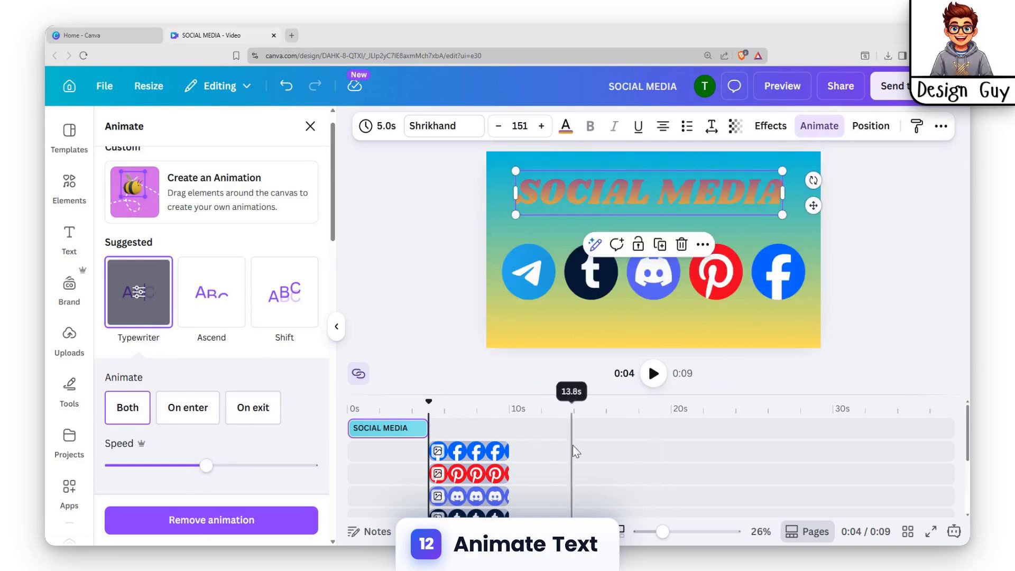
Step: Select all icon clips in the timeline and move them to start at 0s alongside the title
left_click(472, 455)
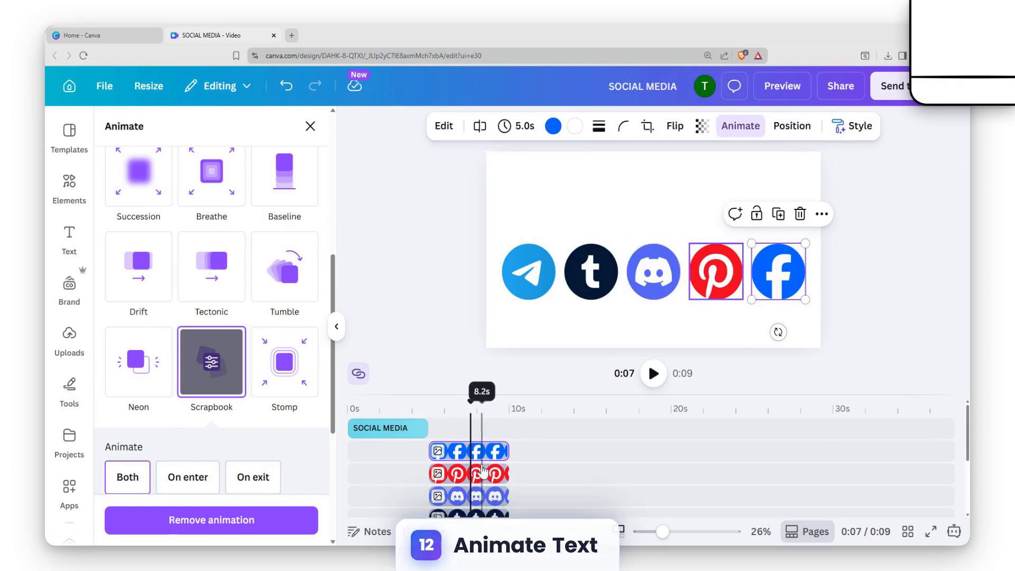
key("ctrl+a")
left_click_drag(471, 433, 382, 429)
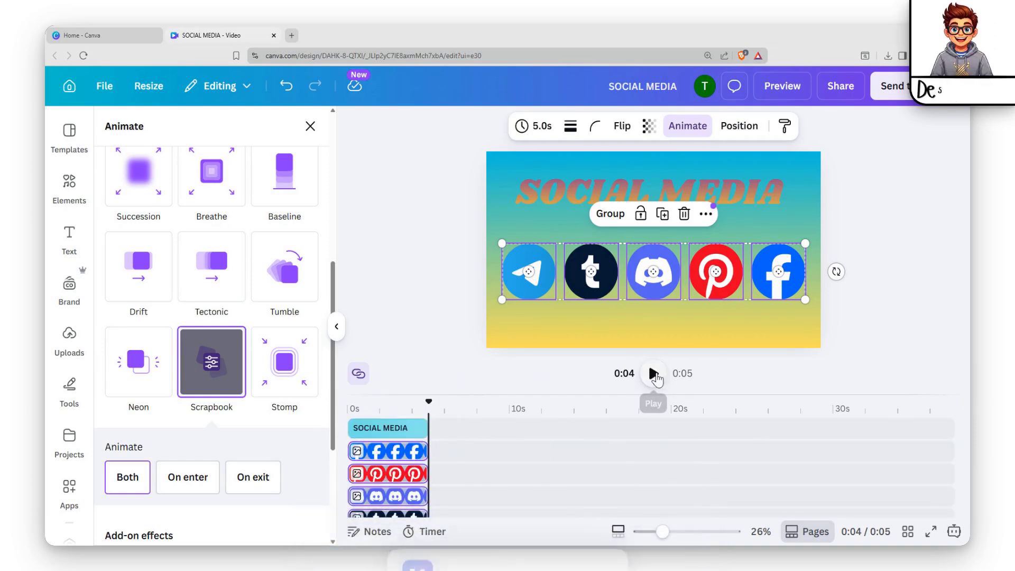
Step: Preview the video and exit the preview
left_click(782, 87)
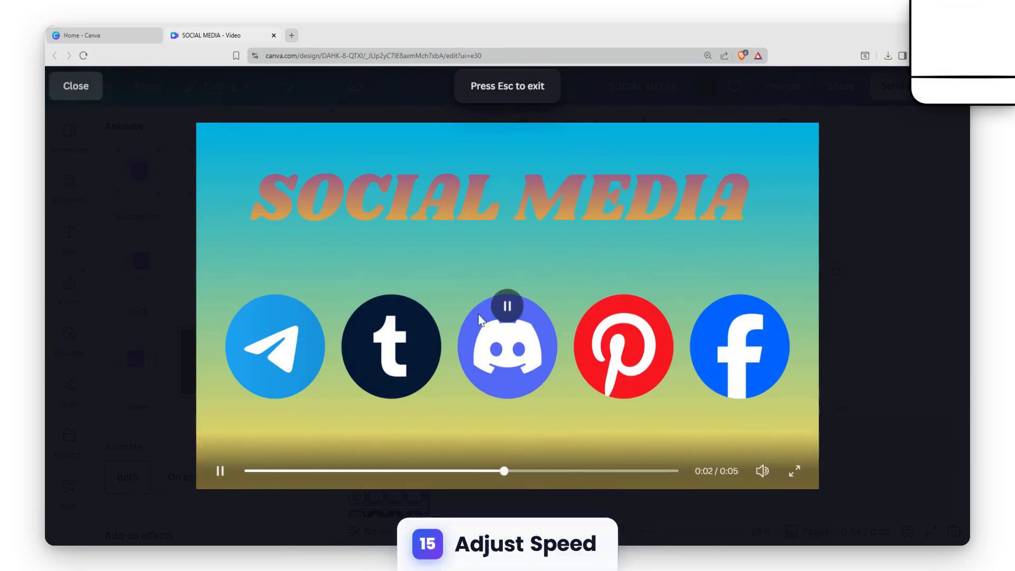
key("Escape")
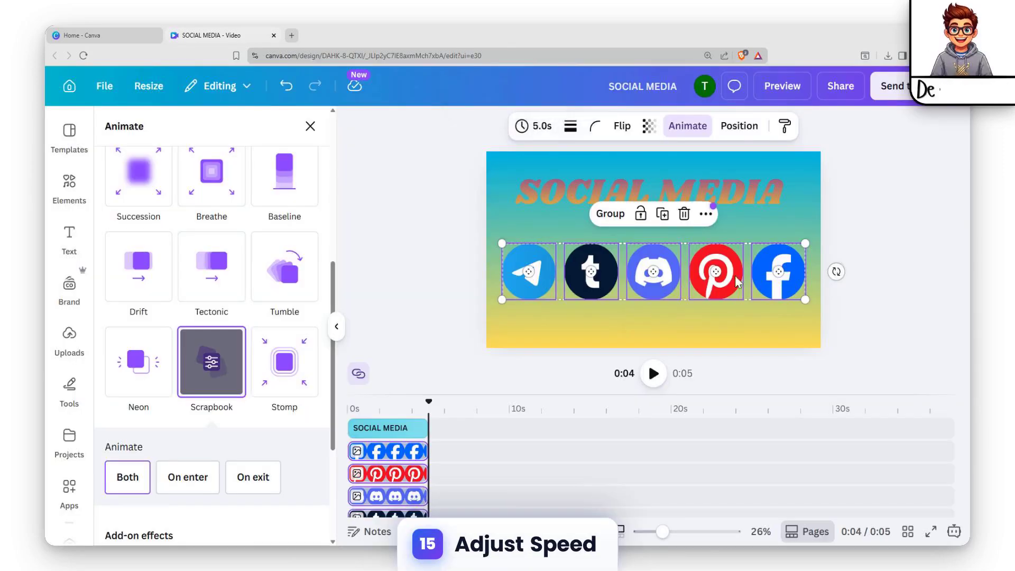
Step: Select all five icons and add the Rotate add-on effect to their animation, keeping it on Both
left_click(524, 281)
left_click(782, 273, "shift")
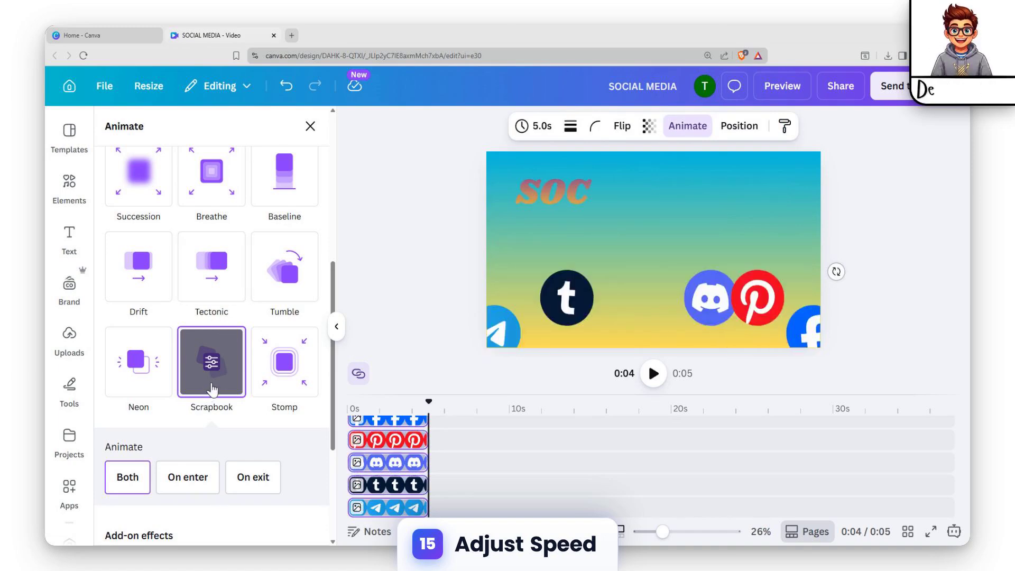
scroll(215, 386, "down", 4)
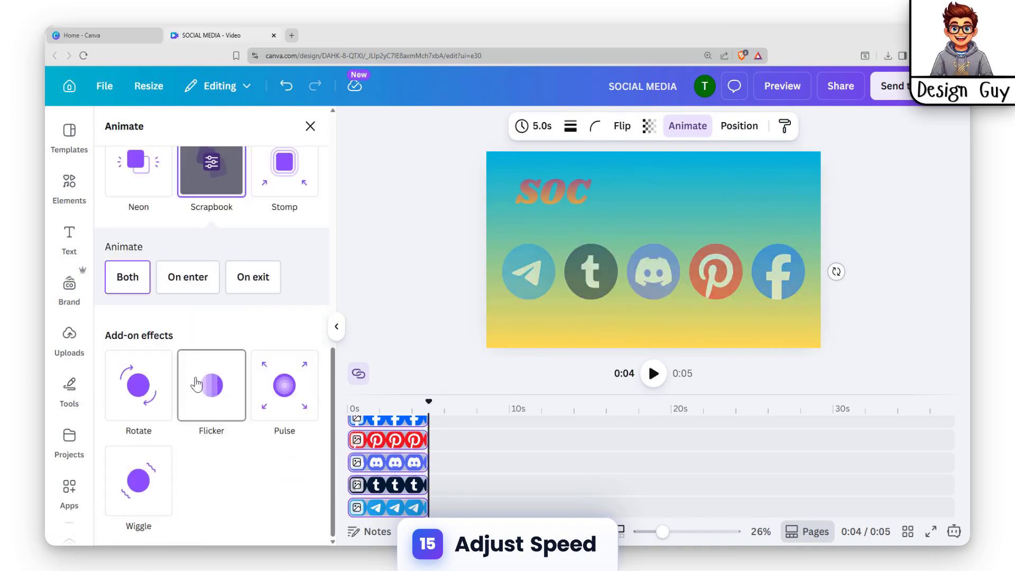
scroll(216, 385, "up", 2)
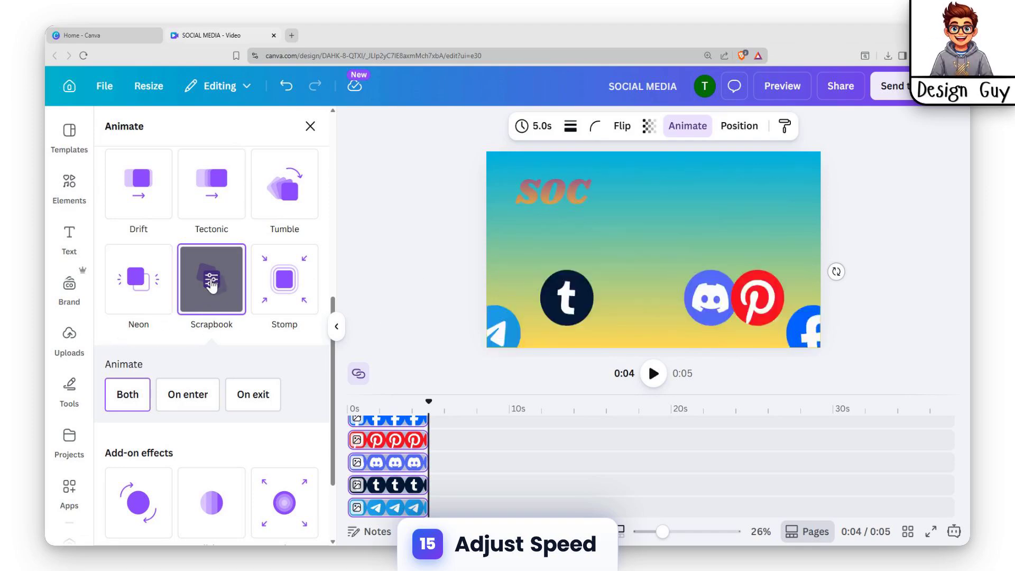
left_click(187, 405)
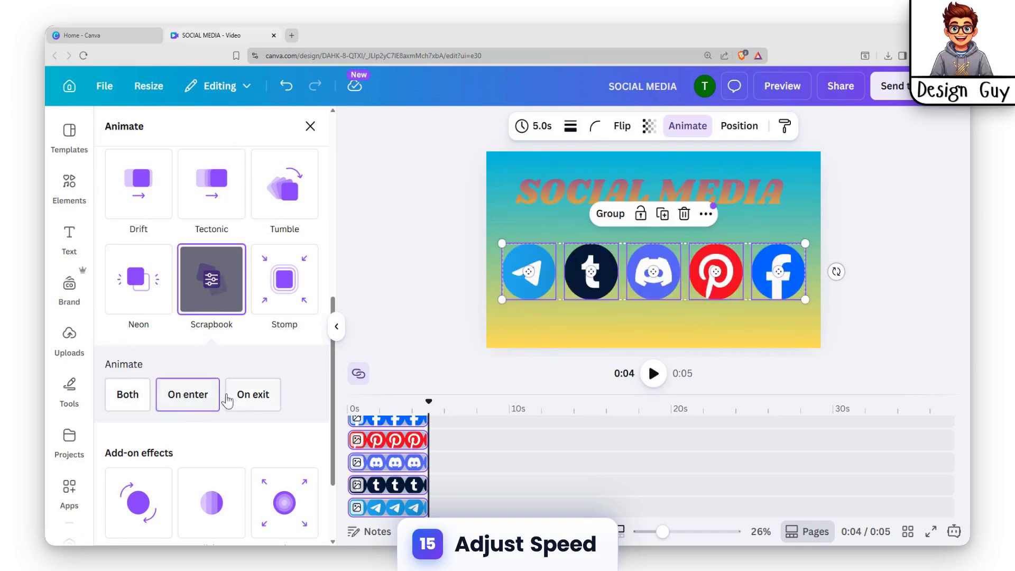
left_click(248, 400)
left_click(128, 394)
scroll(241, 402, "down", 2)
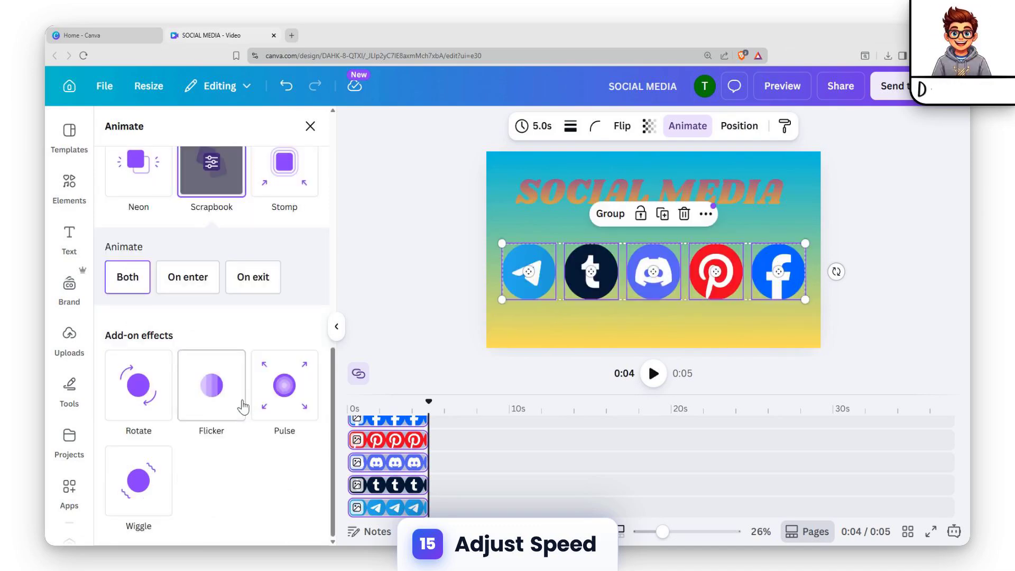
left_click(150, 400)
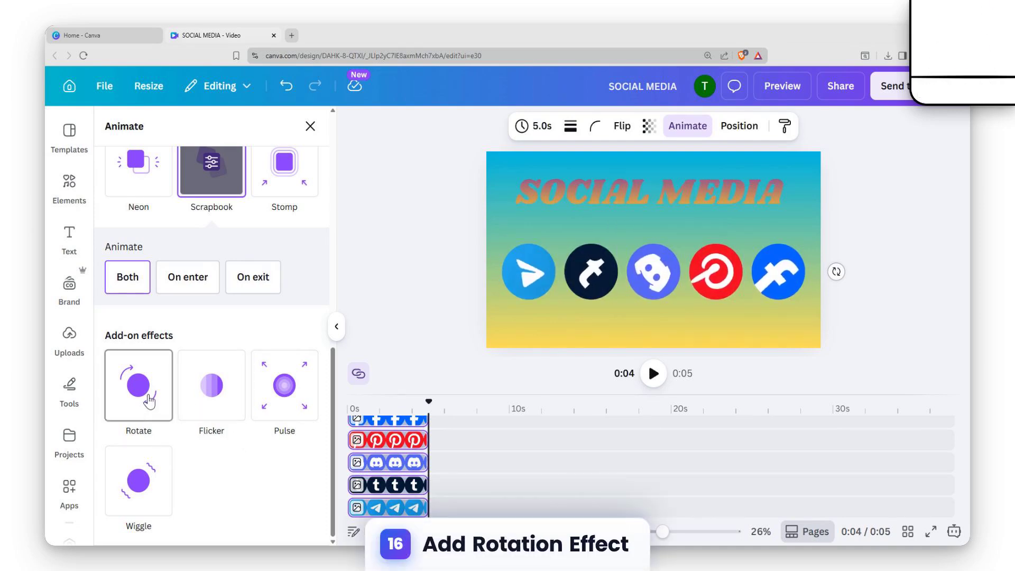
left_click(150, 400)
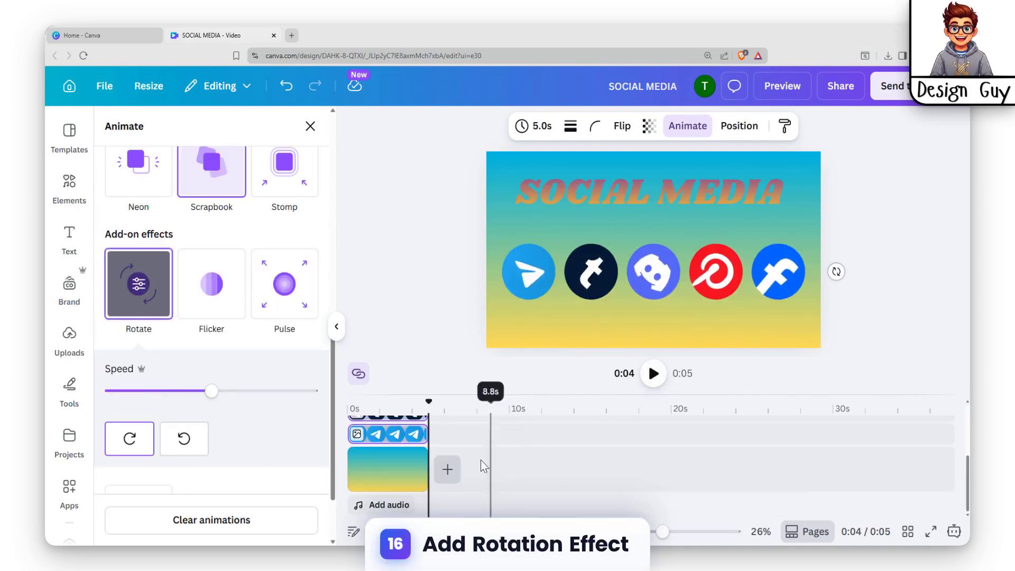
Step: Preview the animated video, then close the preview
left_click(779, 87)
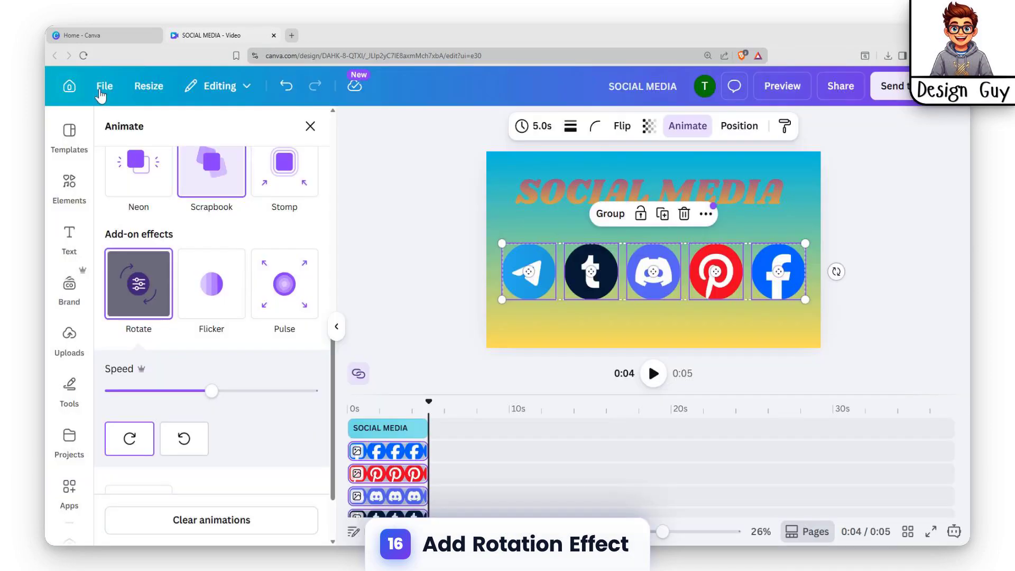
left_click(76, 86)
Step: Open the download options and set the MP4 video quality to 4K (UHD)
left_click(844, 90)
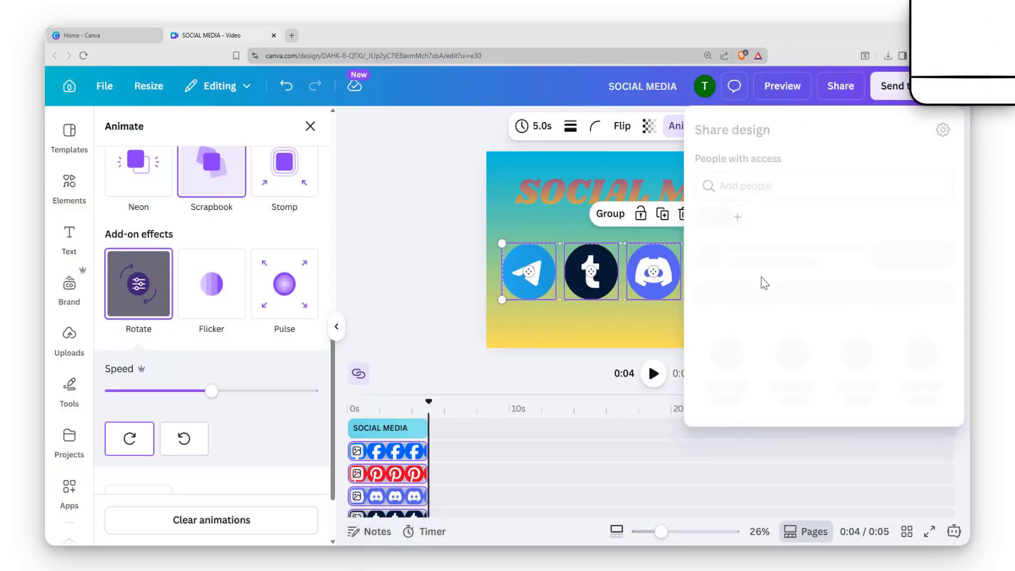
left_click(721, 417)
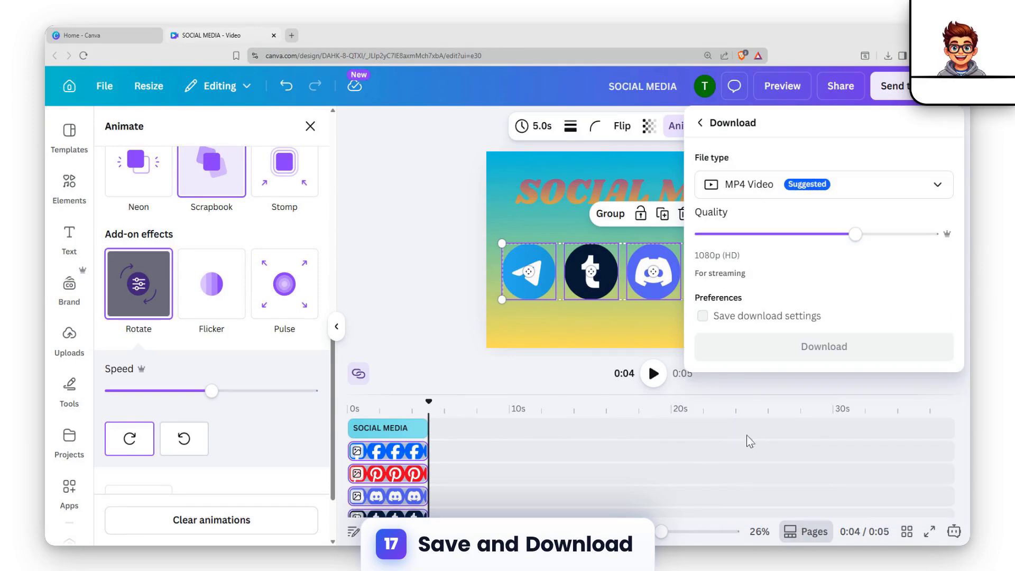
left_click(927, 239)
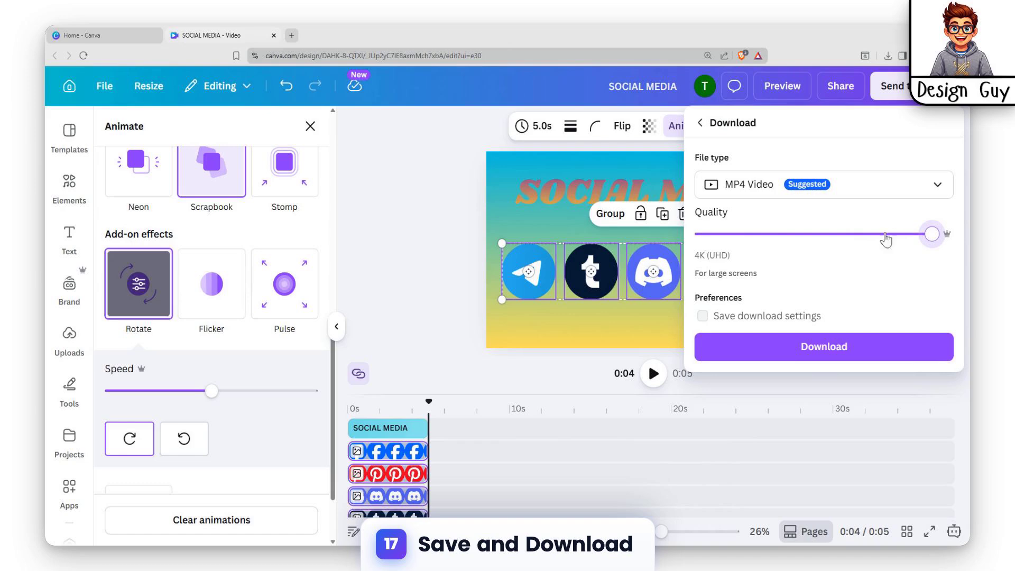